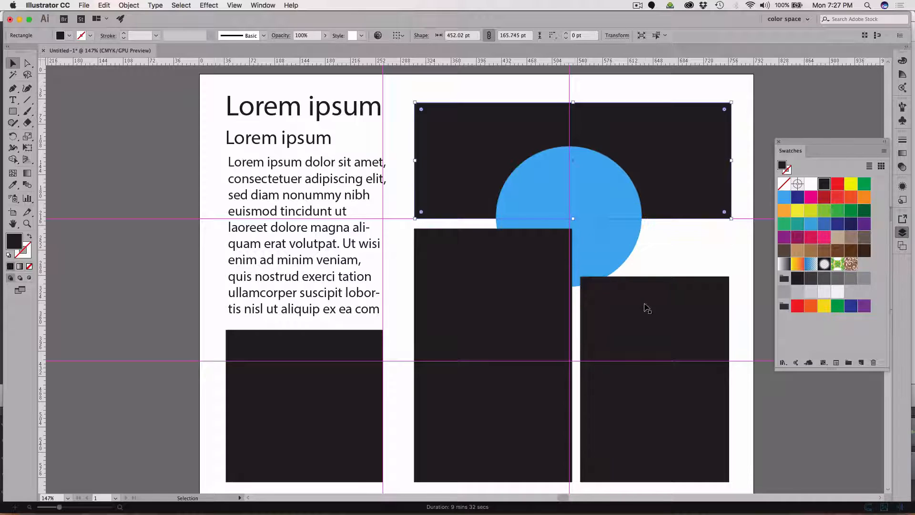
Extend the right black rectangle upward to a height of about 400 pt and line up its right edge with the wide top rectangle's.
left_click(664, 290)
left_click_drag(656, 276, 643, 203)
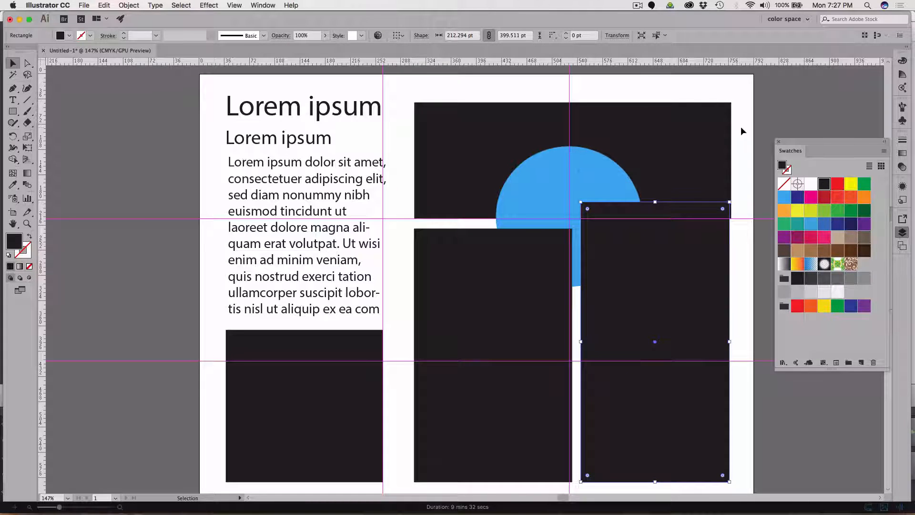
left_click_drag(747, 127, 718, 265)
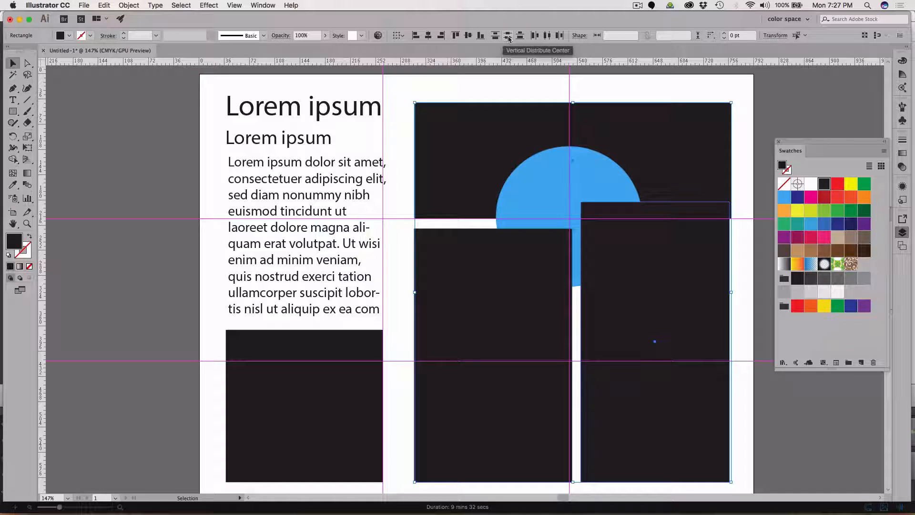
left_click(560, 37)
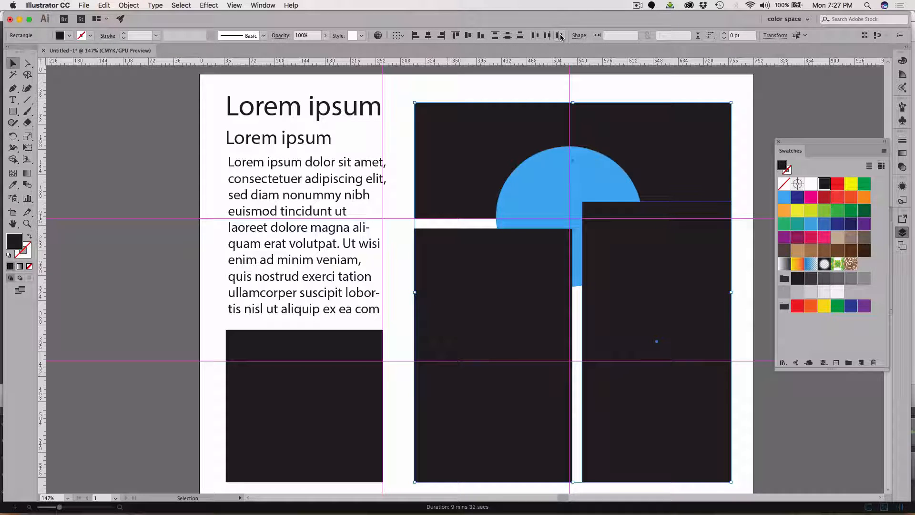
left_click(763, 113)
Combine the wide top rectangle and the tall right rectangle into one shape, using a separate floating Pathfinder panel.
left_click(703, 141)
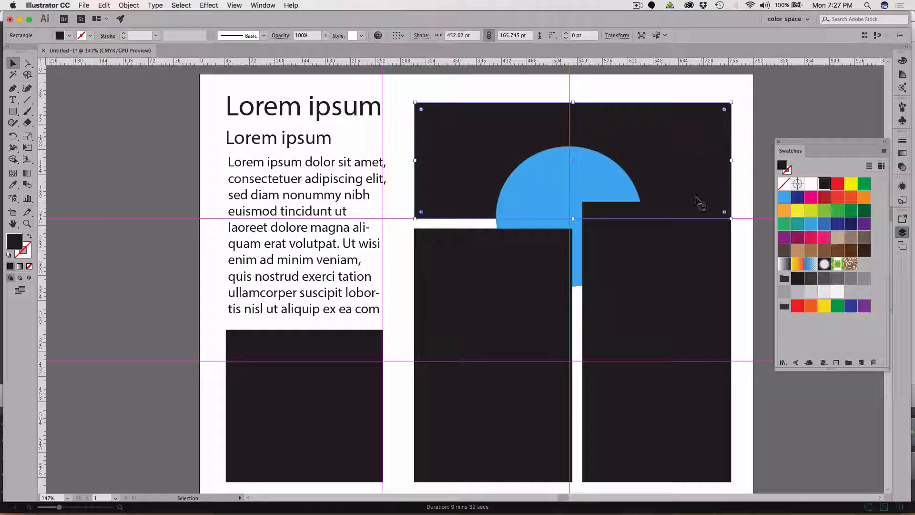
left_click(696, 272, "shift")
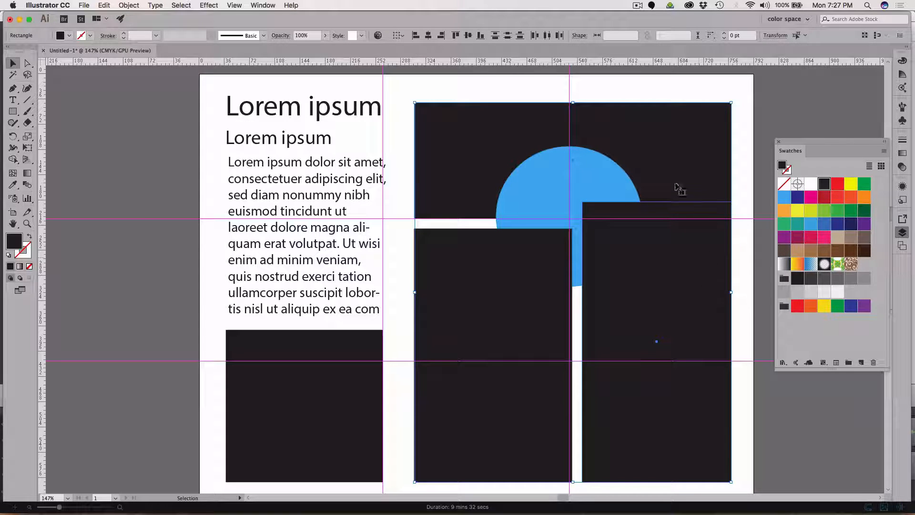
left_click(261, 6)
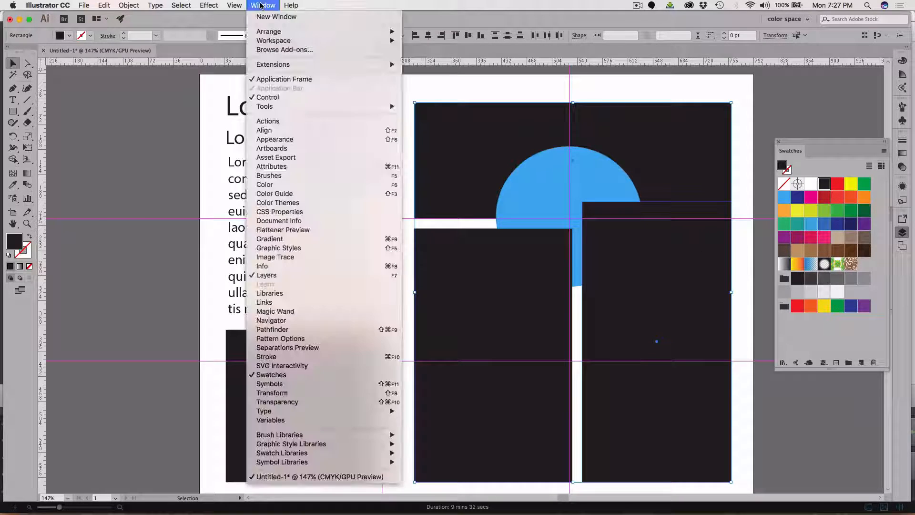
left_click(301, 329)
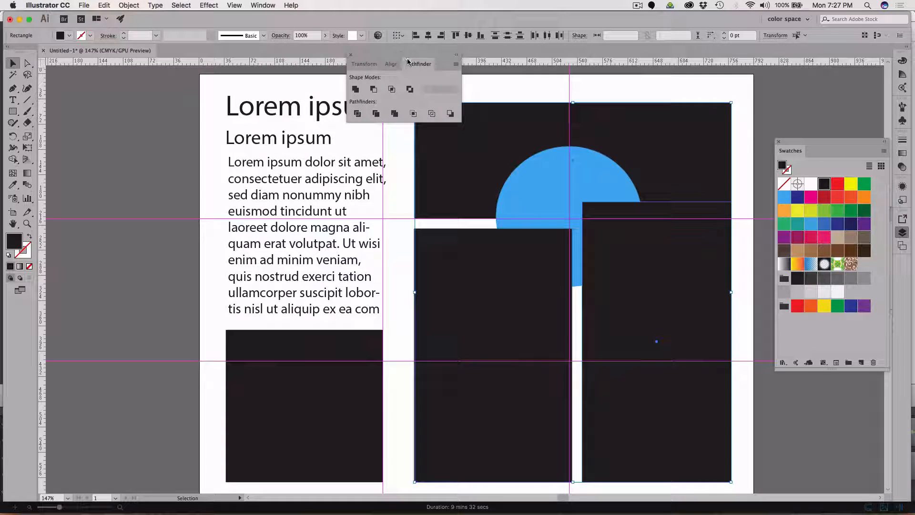
left_click_drag(418, 67, 129, 103)
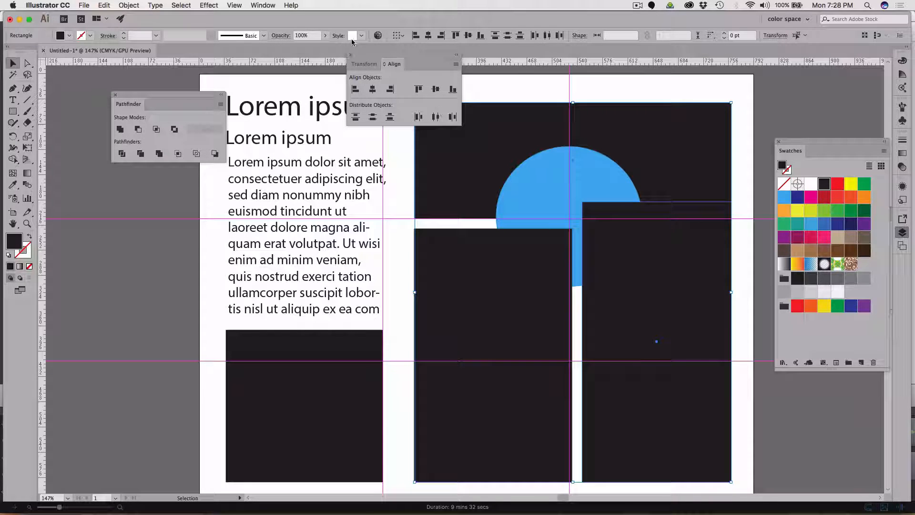
left_click(351, 55)
left_click_drag(160, 93, 322, 96)
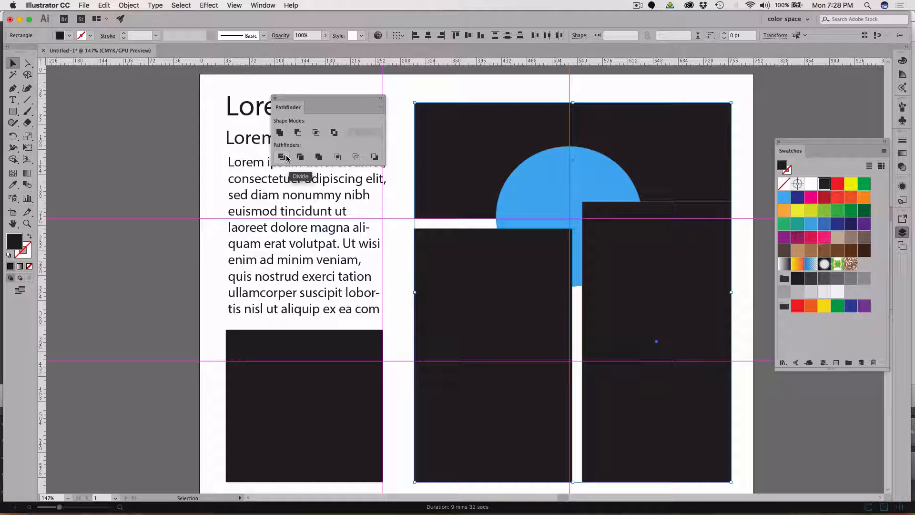
left_click(318, 157)
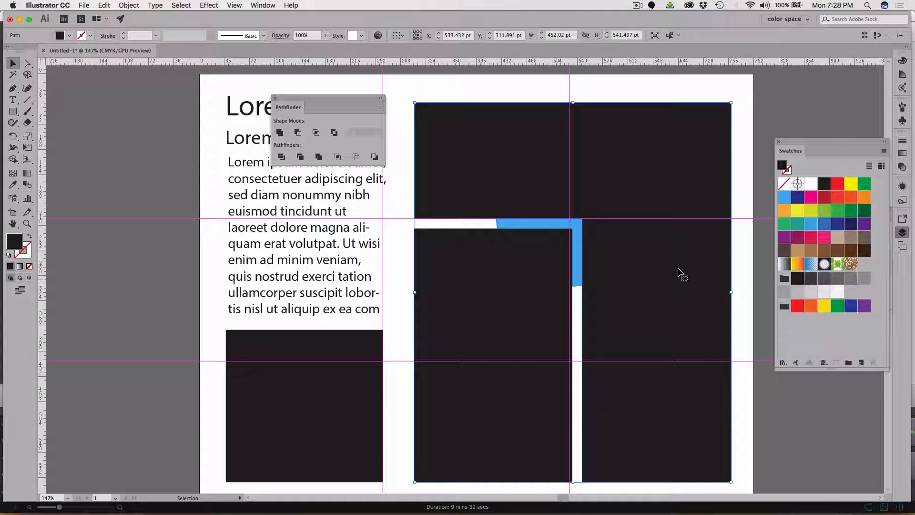
Cut the blue circle and paste it in place in front of the black shapes.
left_click(523, 224)
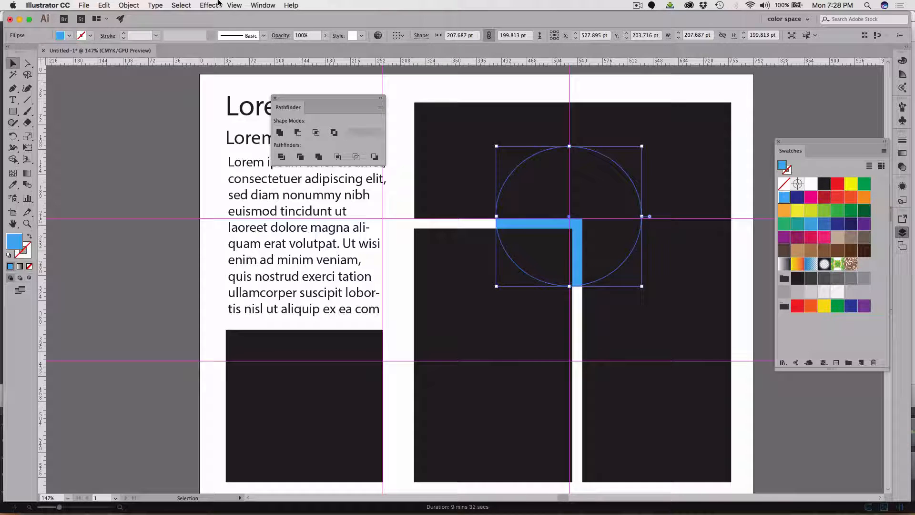
key("Delete")
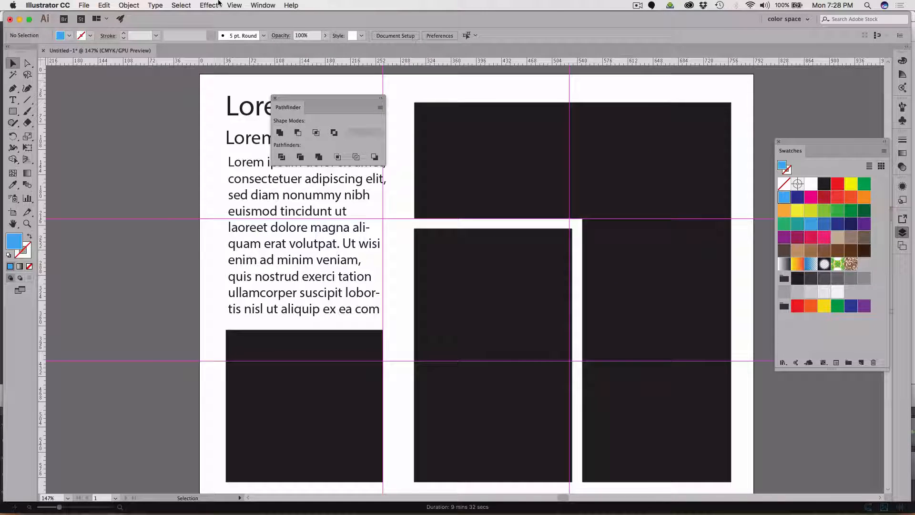
key("super+a")
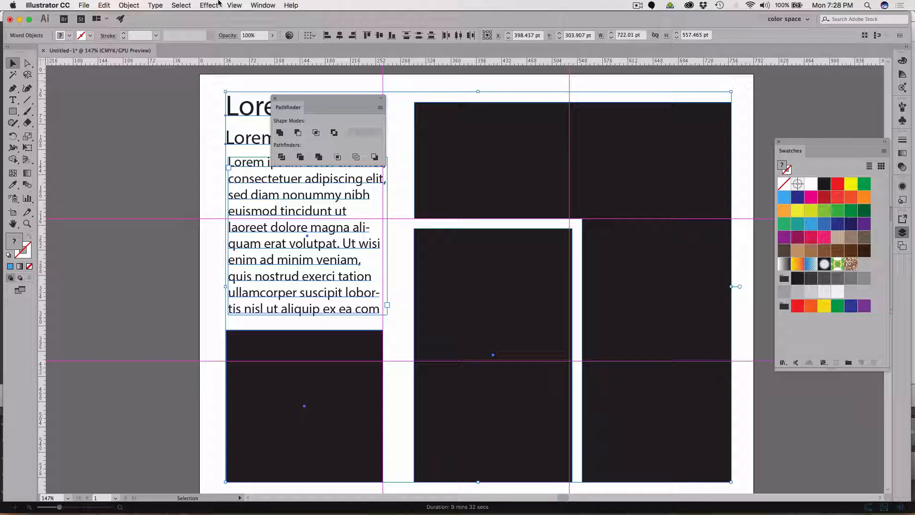
key("super+z")
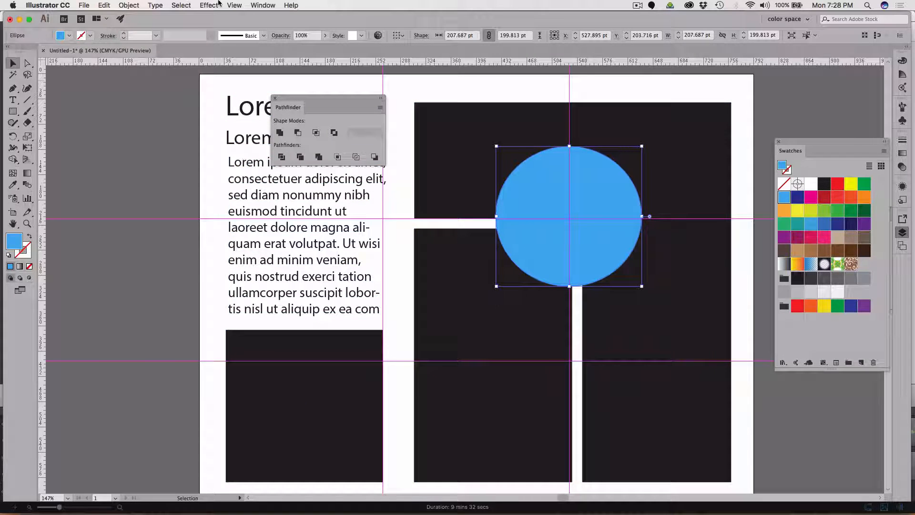
left_click(104, 5)
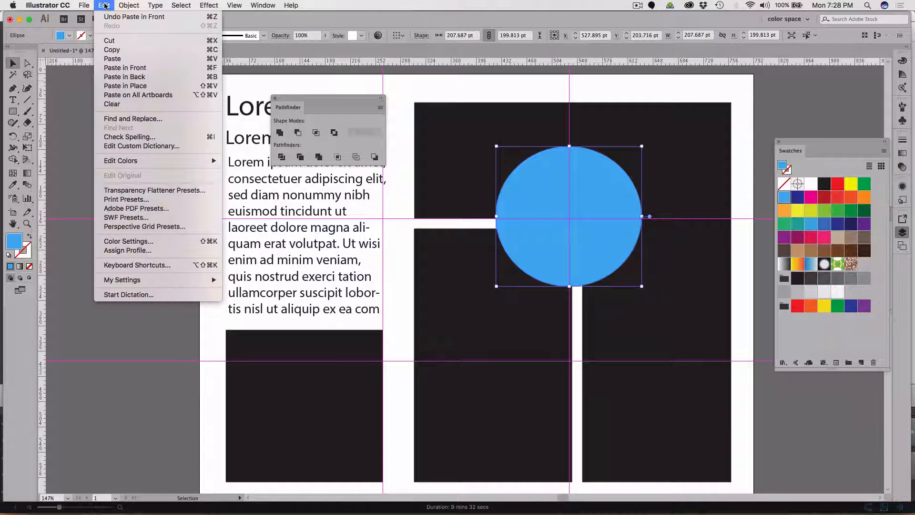
left_click(129, 59)
key("Delete")
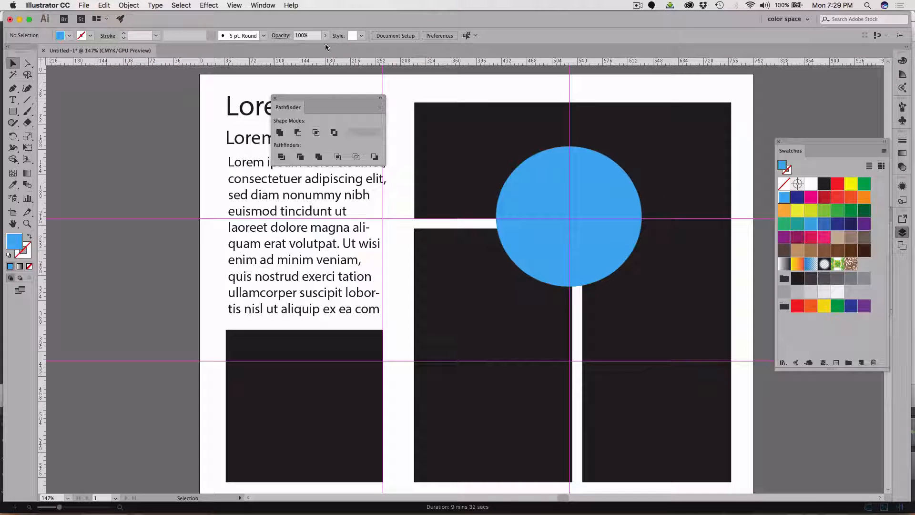
Centre the blue circle exactly on the guide intersection, at about X 528.09 pt and Y 206.35 pt.
left_click(532, 173)
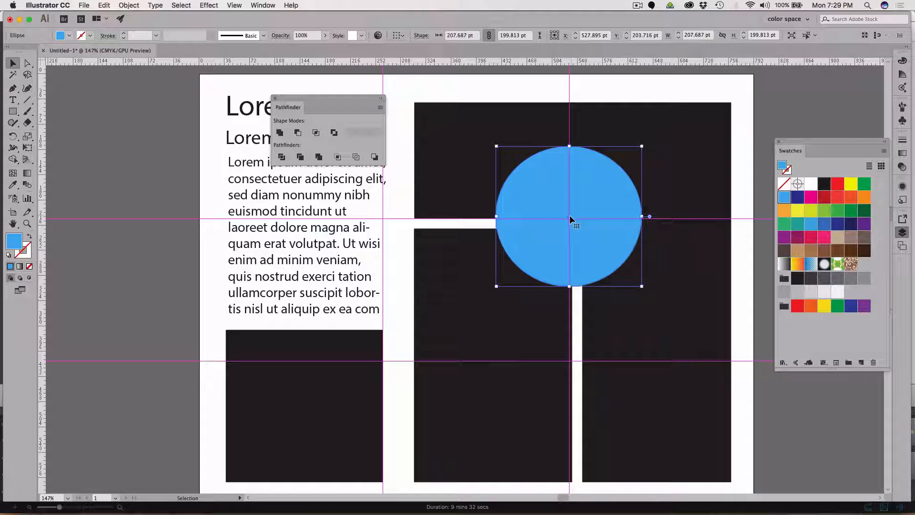
left_click_drag(570, 219, 570, 220)
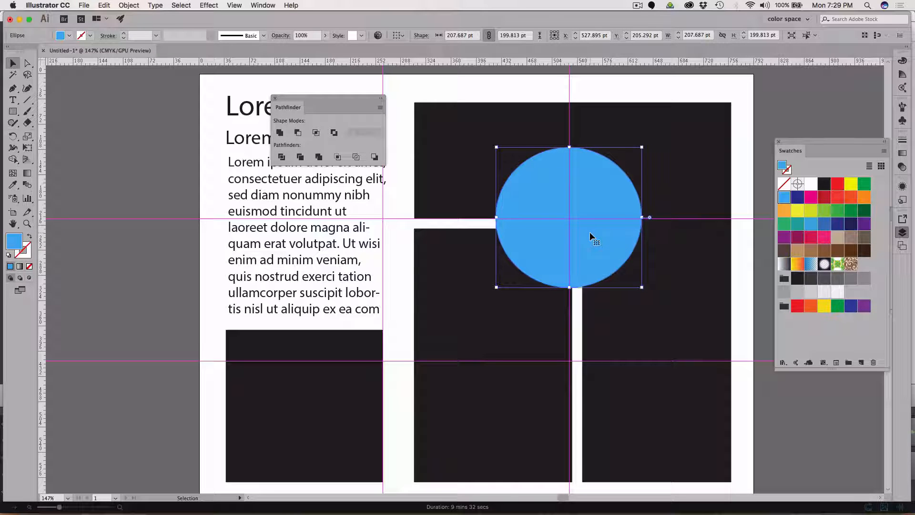
key("super+equal")
key("super+equal")
key("super+equal")
key("super+equal")
key("super+equal")
key("super+equal")
key("super+equal")
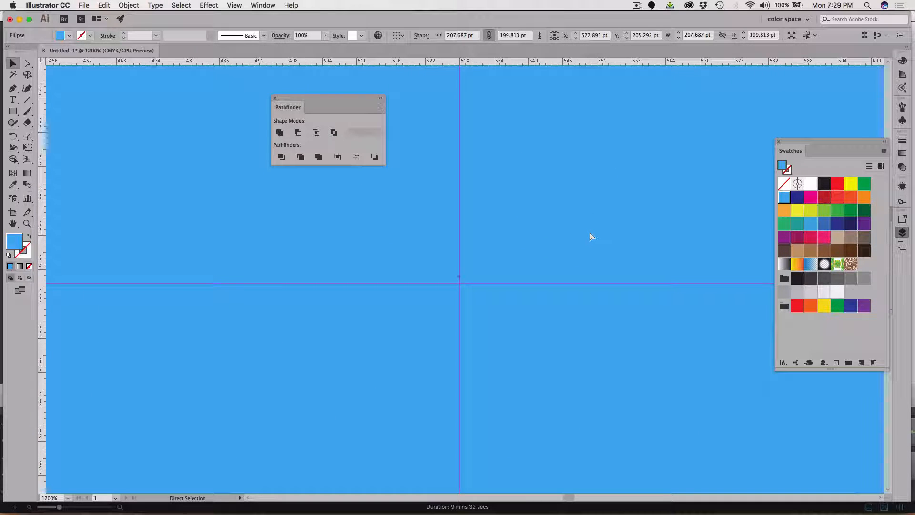
key("super+equal")
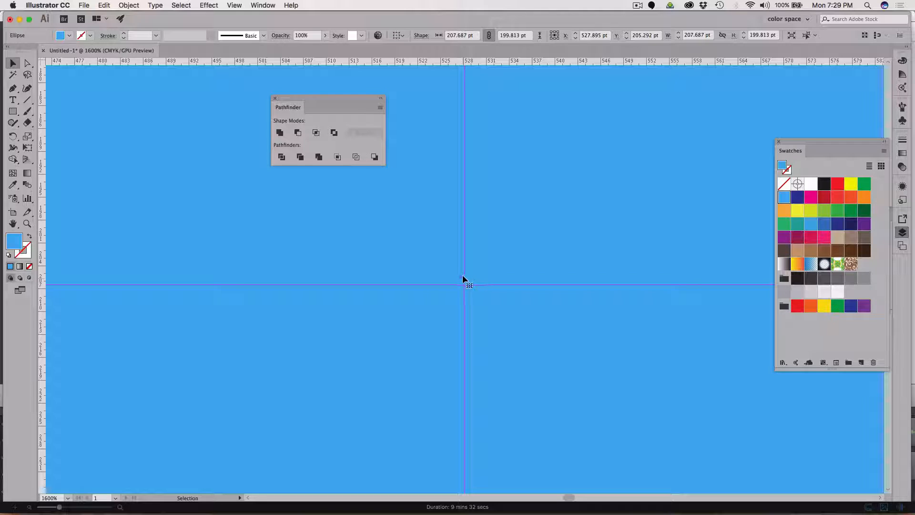
left_click_drag(463, 275, 465, 285)
key("super+minus")
key("super+minus")
key("super+minus")
key("super+minus")
key("super+minus")
key("super+minus")
key("super+minus")
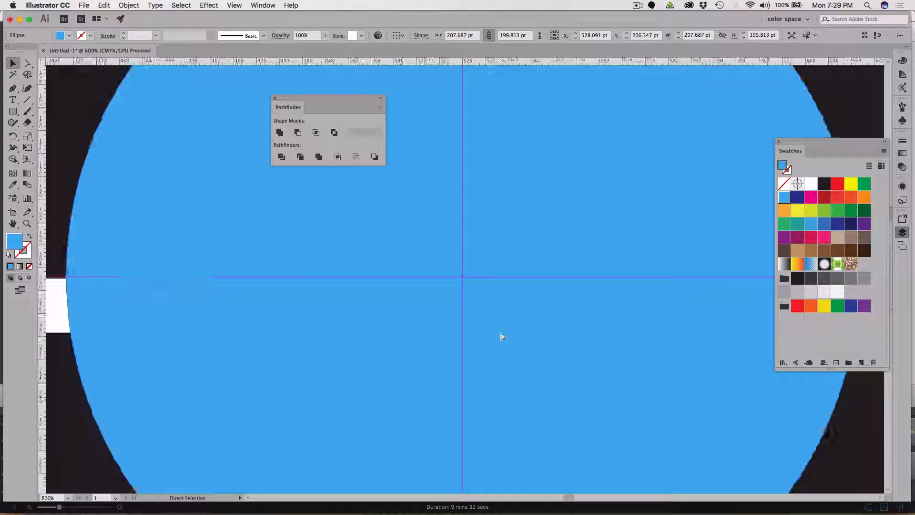
key("super+minus")
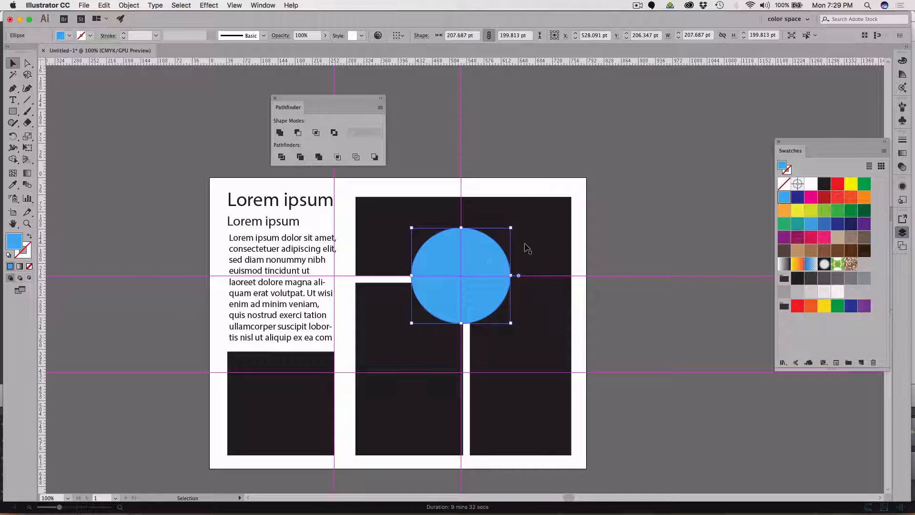
Try Pathfinder Minus Back on the combined black shape with the blue circle in front of it.
left_click(548, 242, "shift")
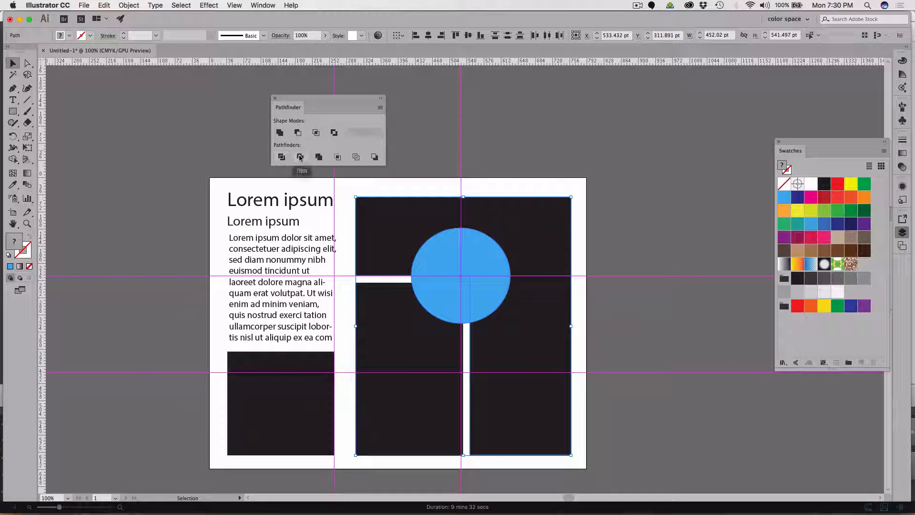
left_click(375, 157)
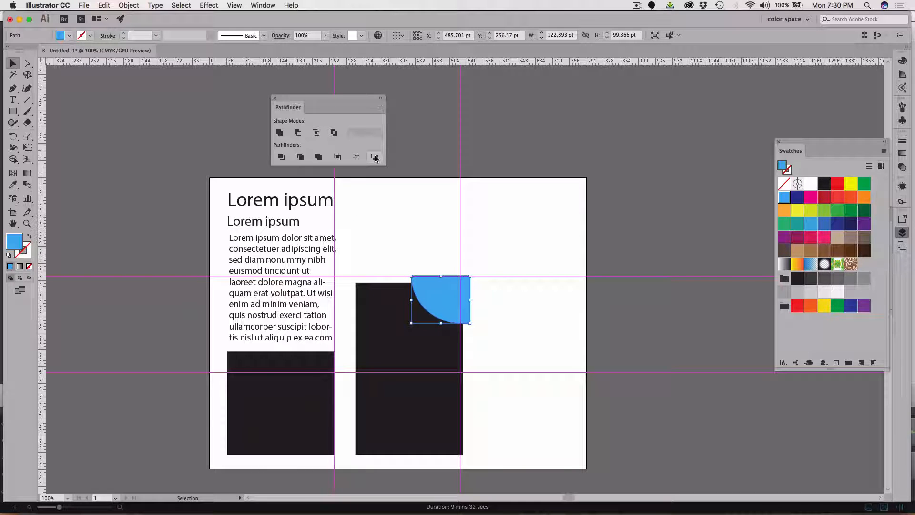
key("cmd+z")
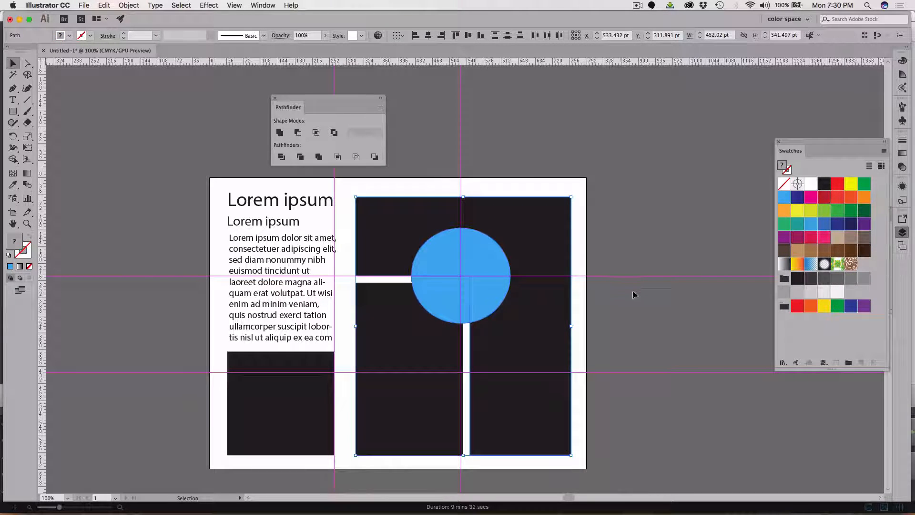
Place the blue circle behind the combined black shape and subtract it from that shape with Pathfinder Minus Back.
left_click(451, 266)
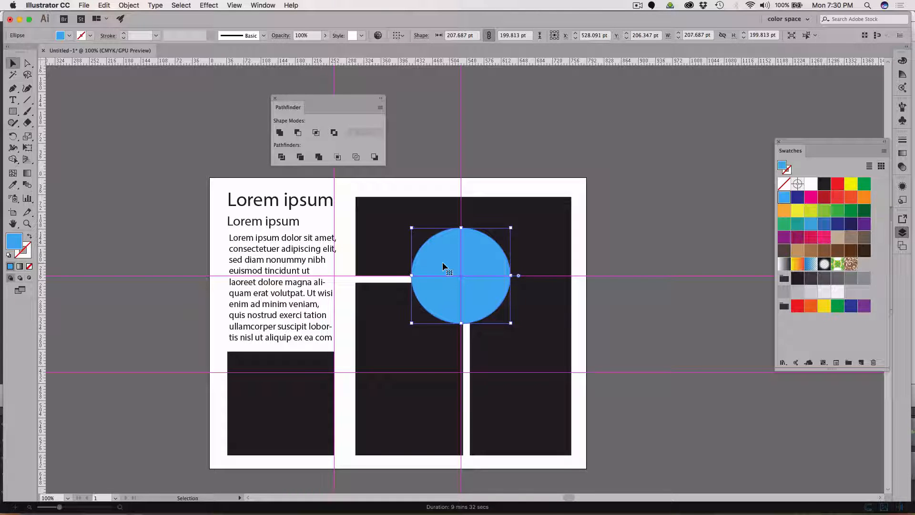
key("Delete")
left_click(515, 223)
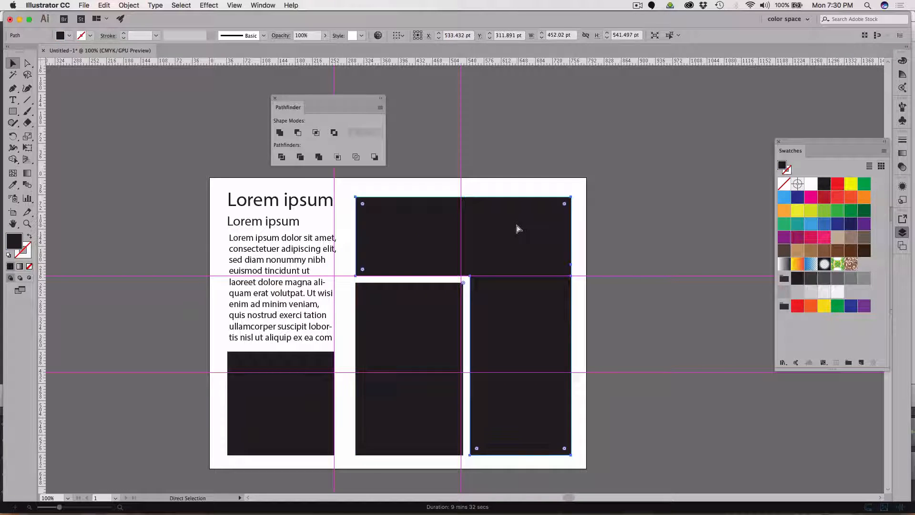
key("super+z")
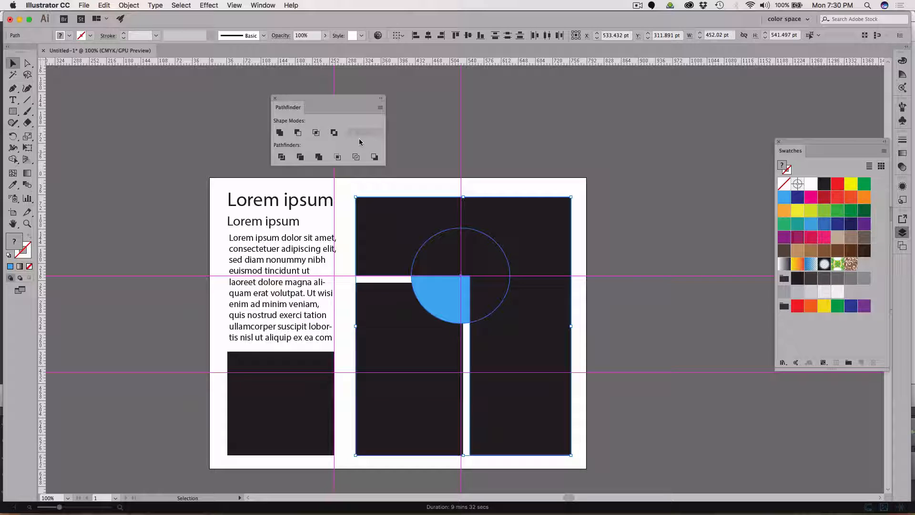
left_click(376, 157)
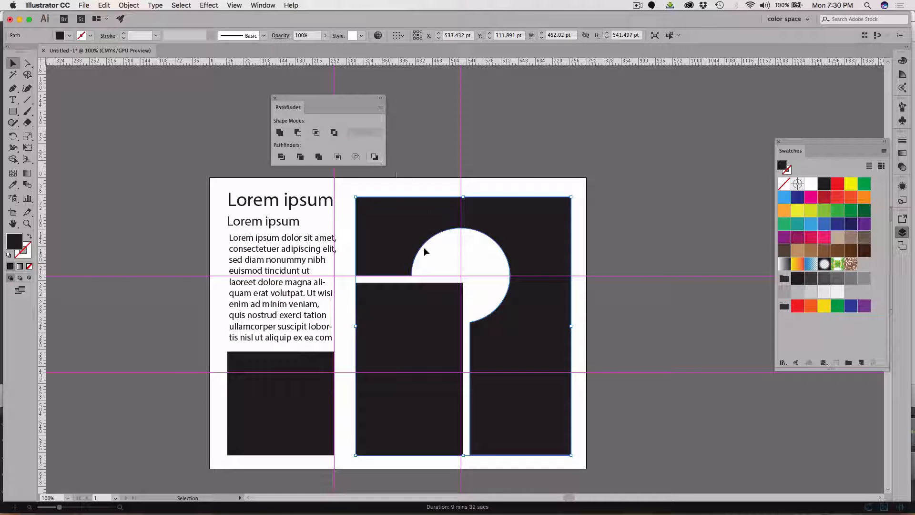
Paste the blue circle back in place, in front of the circular cut-out.
key("a")
left_click(514, 309)
key("super+z")
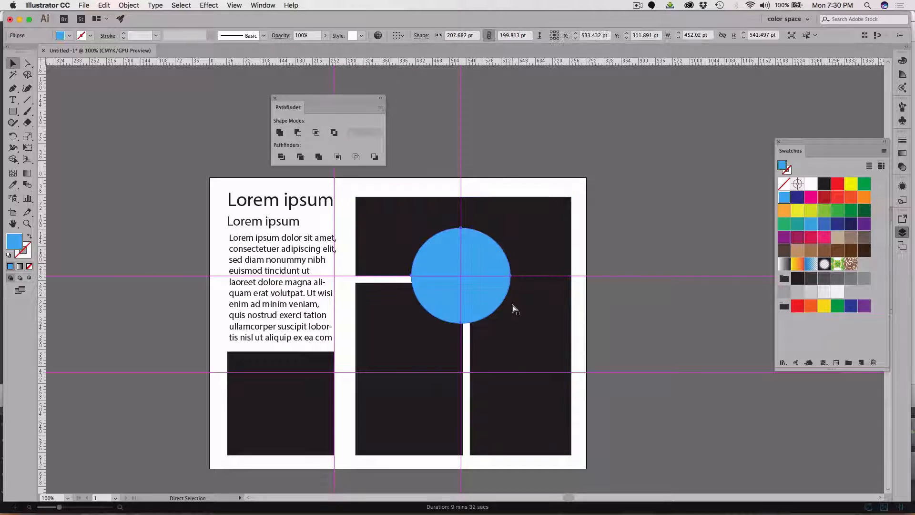
Shrink the blue circle around its centre to about 172.5 by 160.5 pt.
key("v")
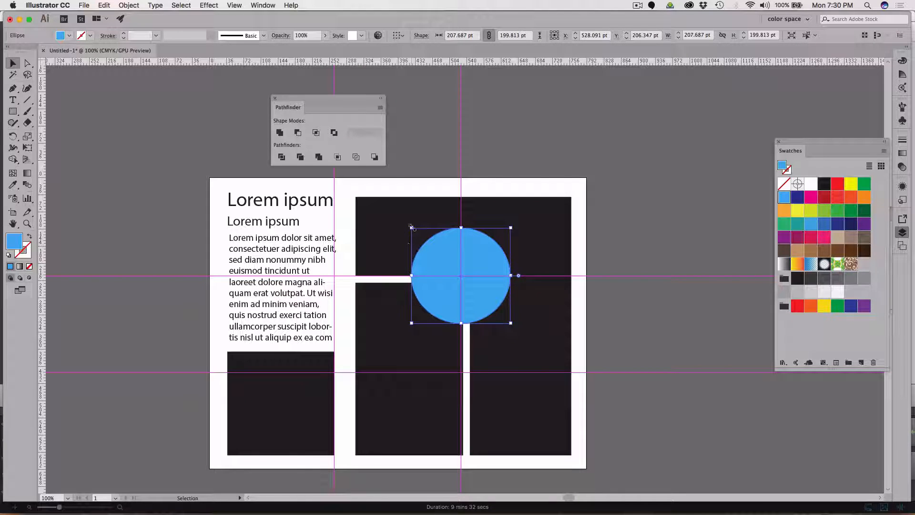
left_click_drag(411, 229, 419, 236)
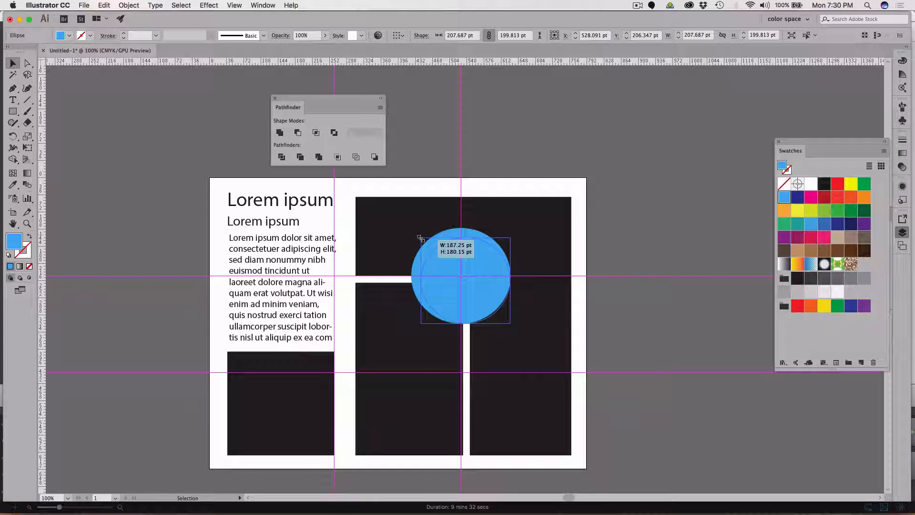
left_click_drag(420, 238, 420, 237)
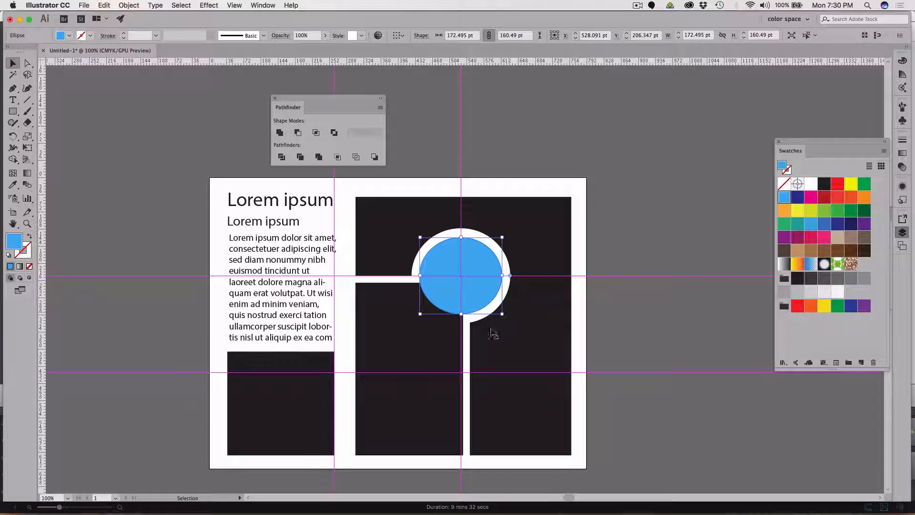
Create a six-sided polygon with a 50 pt radius on the page and fill it with purple.
left_click(407, 341)
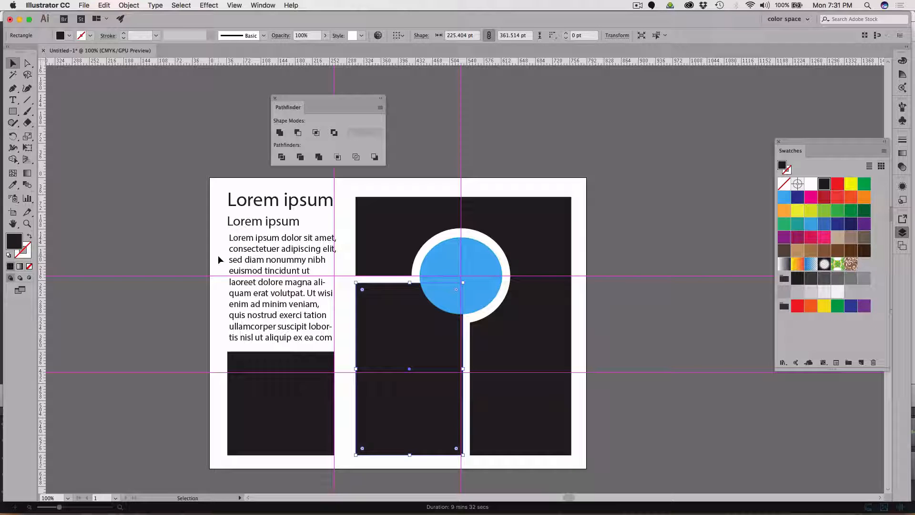
left_click_drag(12, 111, 61, 149)
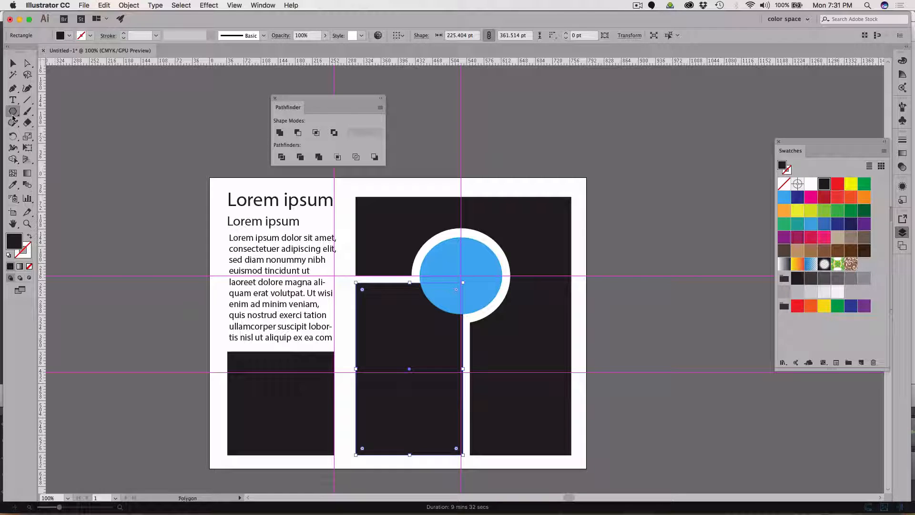
left_click_drag(13, 117, 45, 146)
left_click(370, 215)
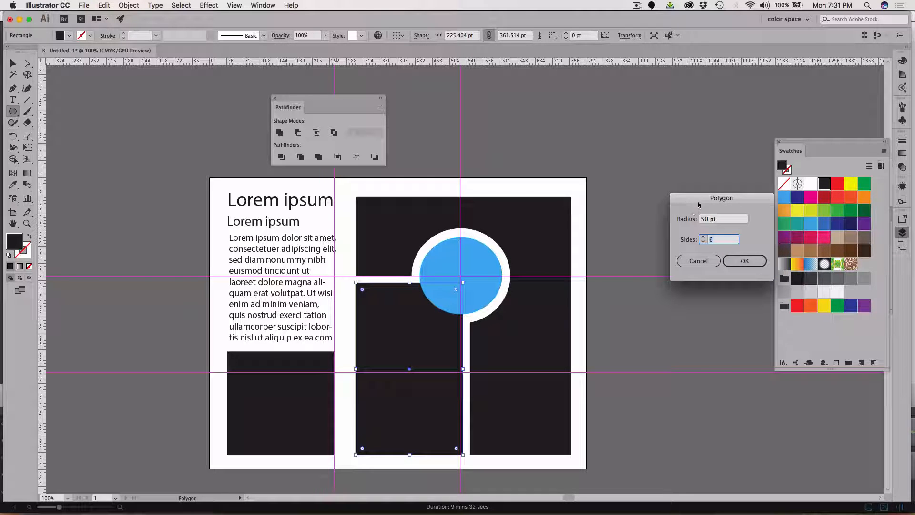
left_click_drag(700, 204, 245, 202)
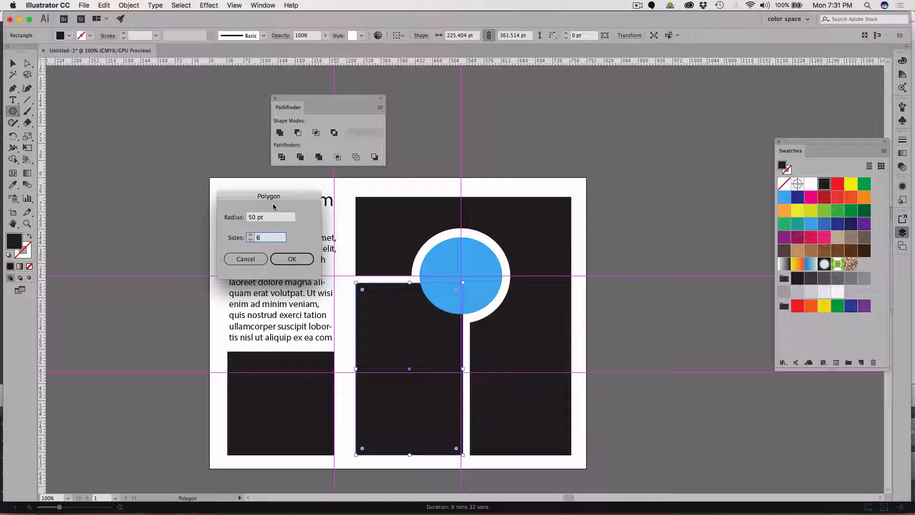
left_click(294, 258)
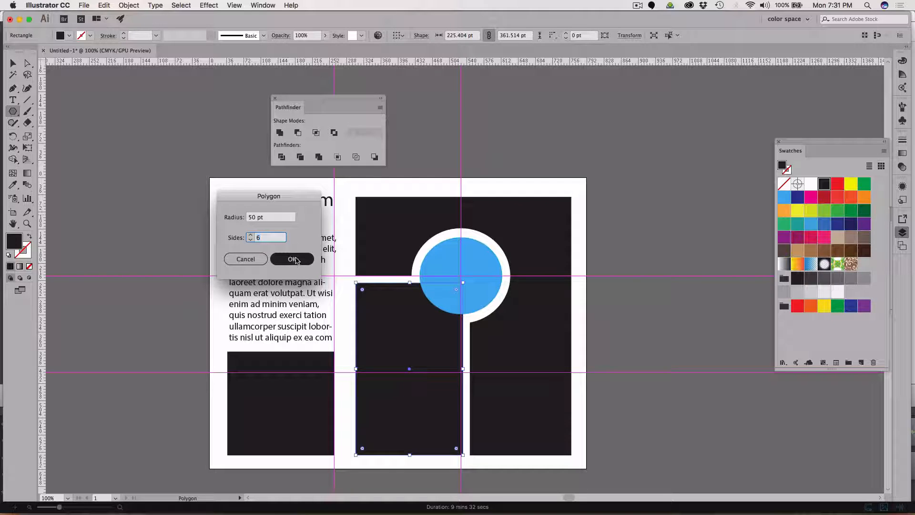
left_click(294, 260)
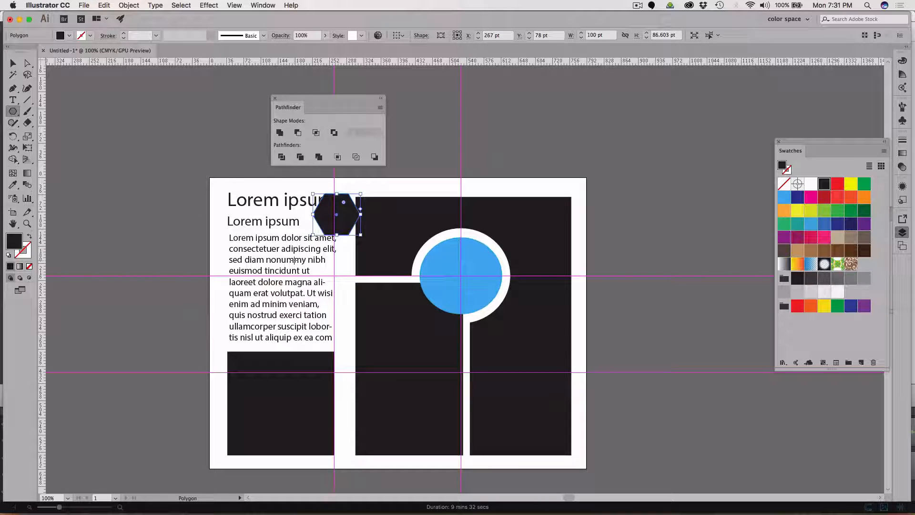
left_click(785, 237)
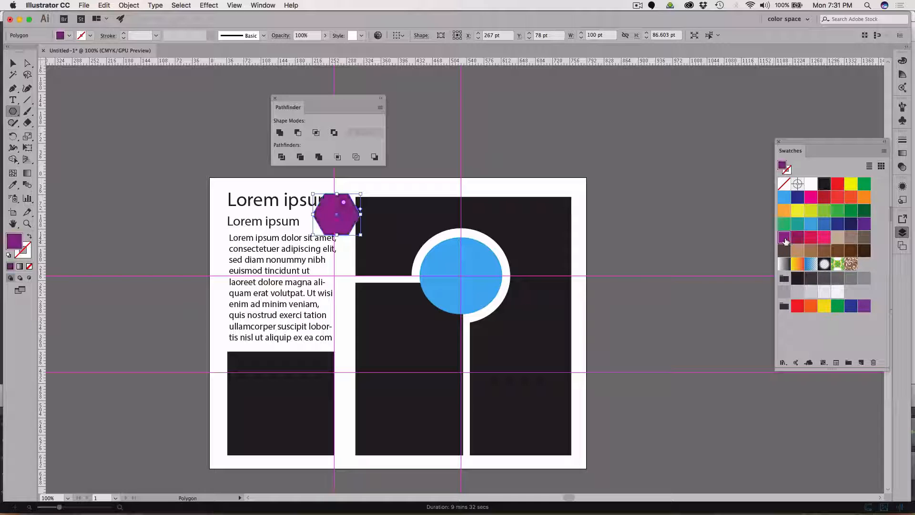
Move the purple hexagon onto the upper part of the middle black rectangle, overlapping the blue circle.
key("v")
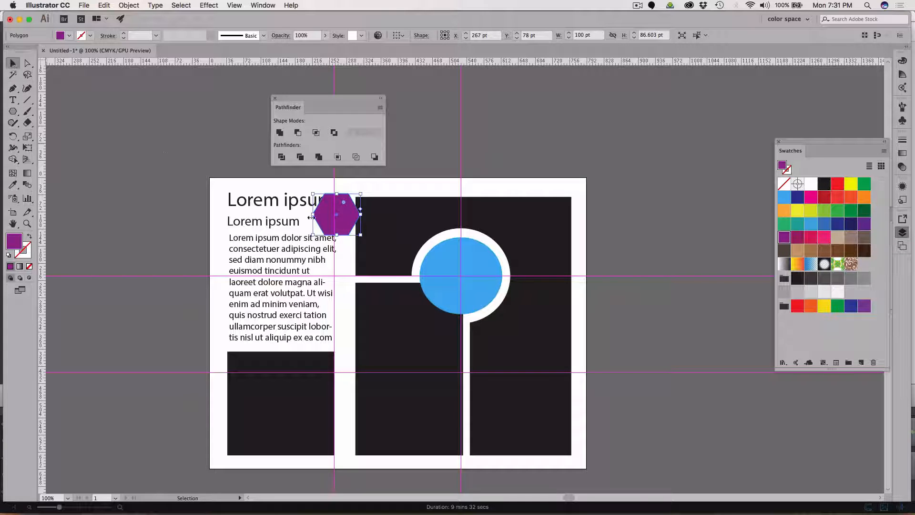
left_click_drag(348, 225, 449, 346)
scroll(265, 431, "down", 1)
scroll(266, 431, "up", 3)
scroll(266, 433, "left", 2)
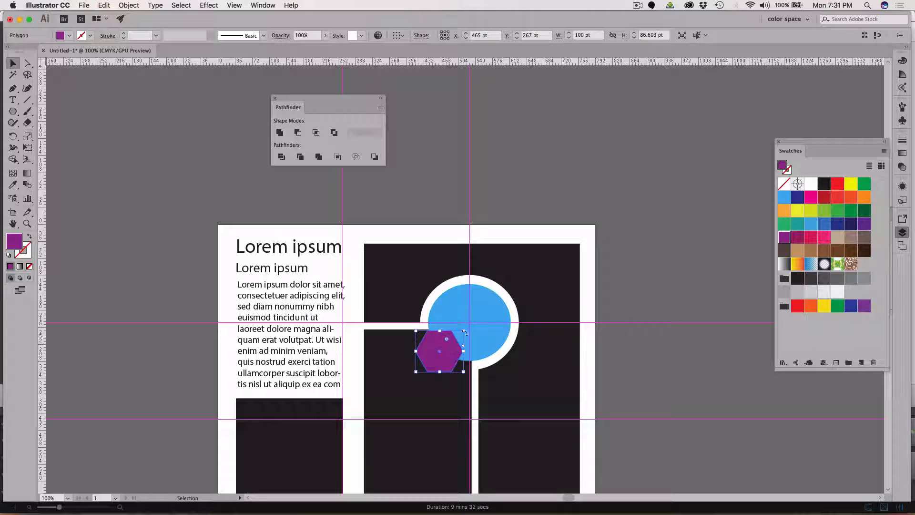
Hide the blue circle in the layer stack and shift the purple hexagon horizontally to X 477 pt, inside the middle rectangle's upper right corner.
left_click(485, 310)
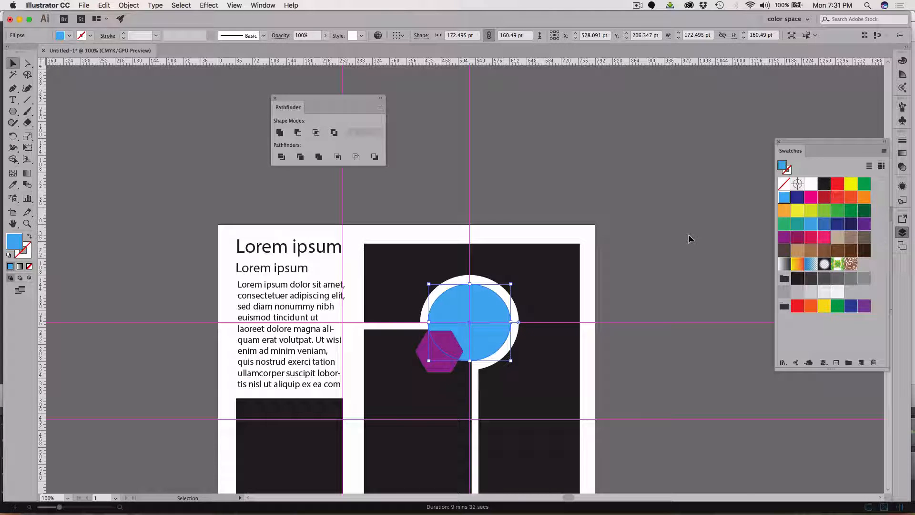
left_click_drag(813, 142, 775, 381)
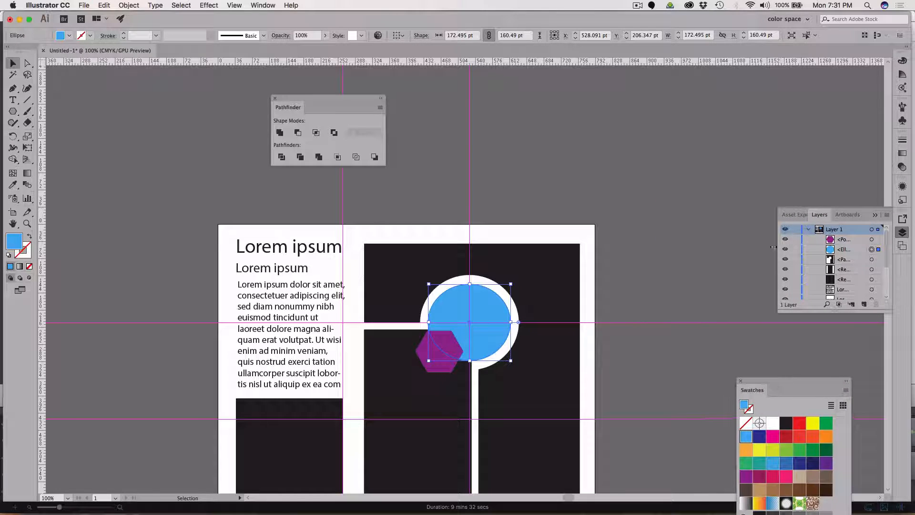
left_click(785, 249)
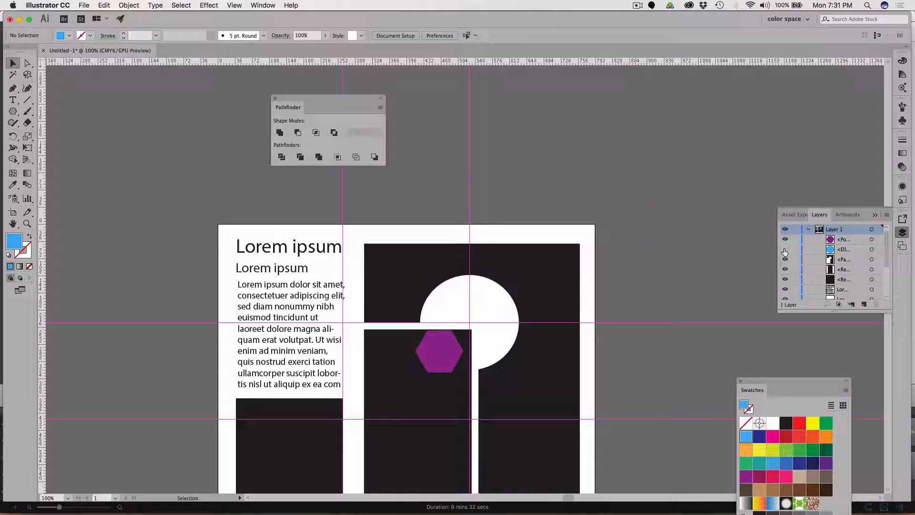
left_click_drag(440, 350, 447, 350)
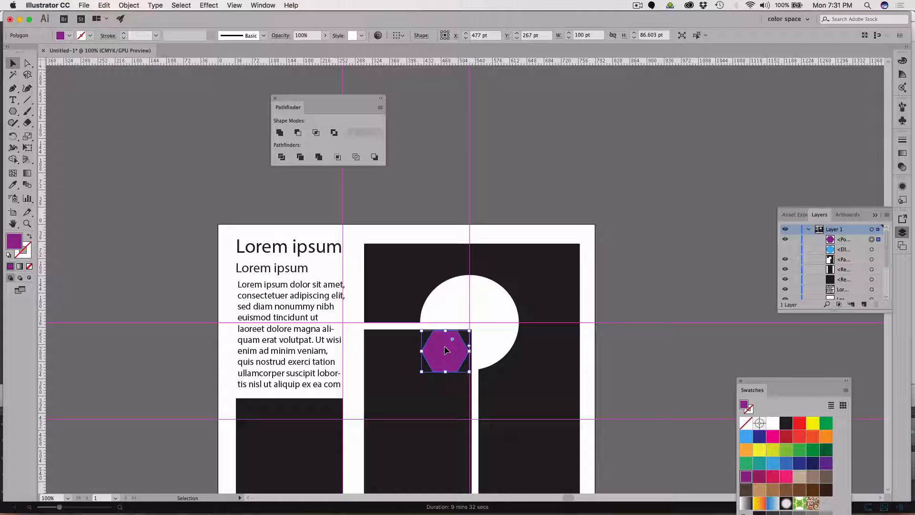
left_click(658, 333)
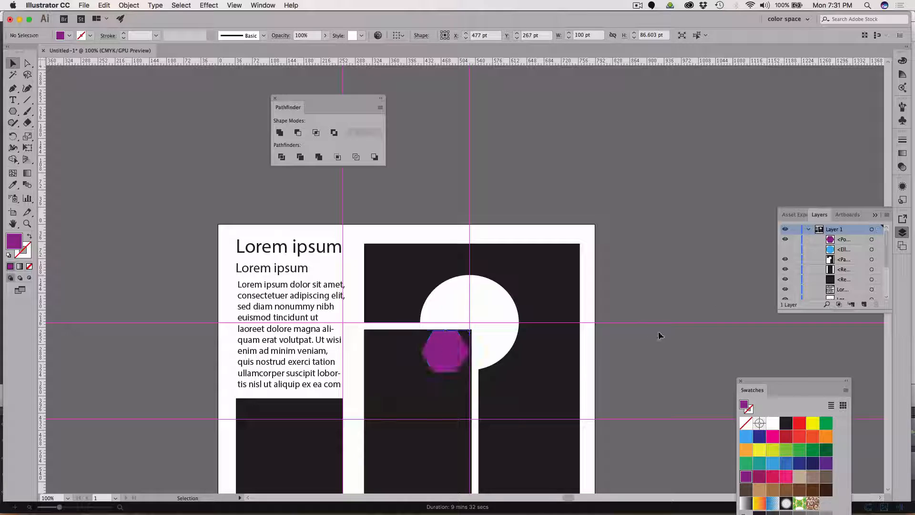
Subtract the purple hexagon from the middle black rectangle with Pathfinder Minus Front and make the blue circle visible again.
left_click(445, 353)
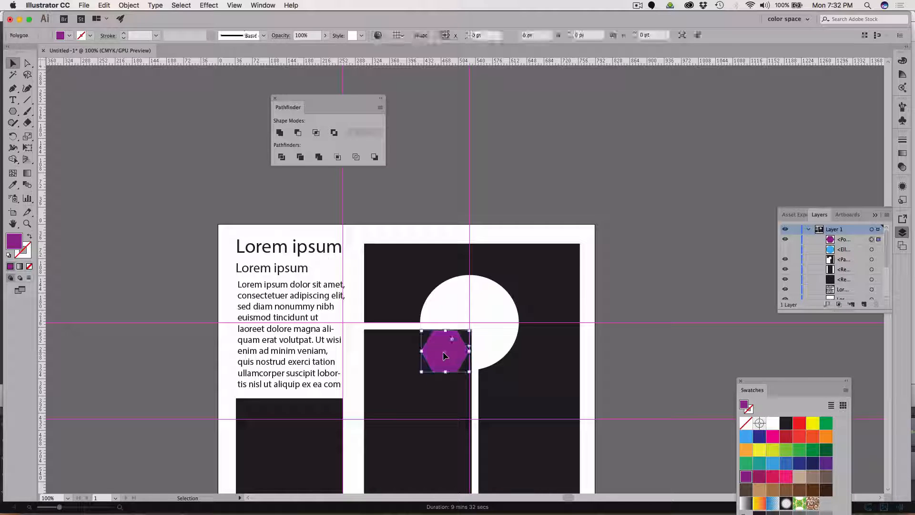
right_click(382, 368)
left_click(377, 367)
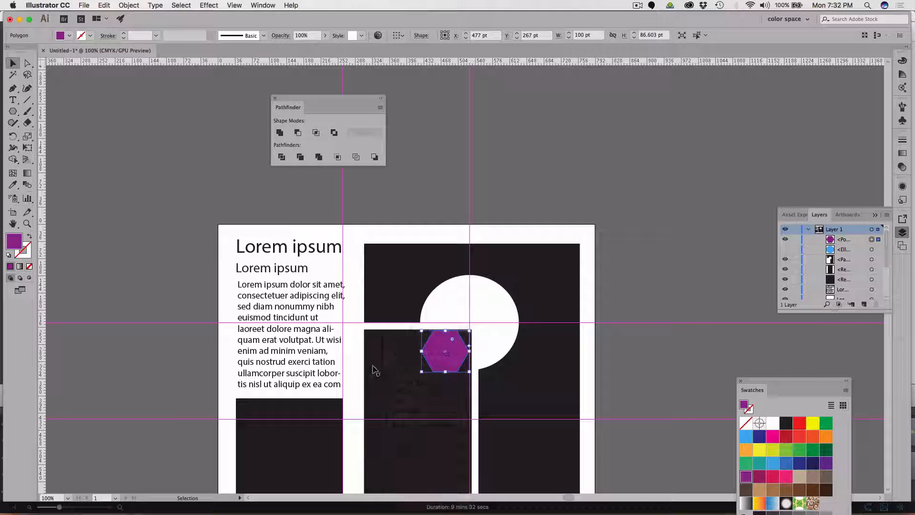
left_click(374, 370, "shift")
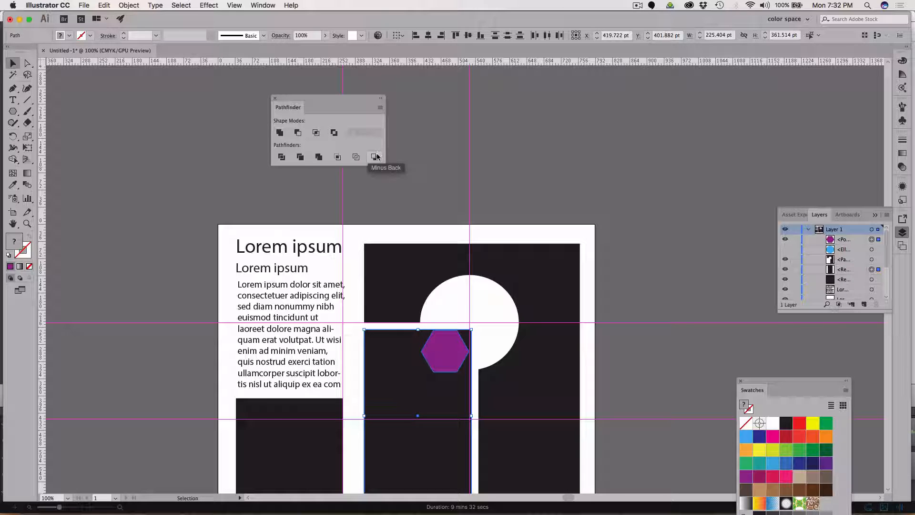
left_click(297, 133)
left_click(682, 302)
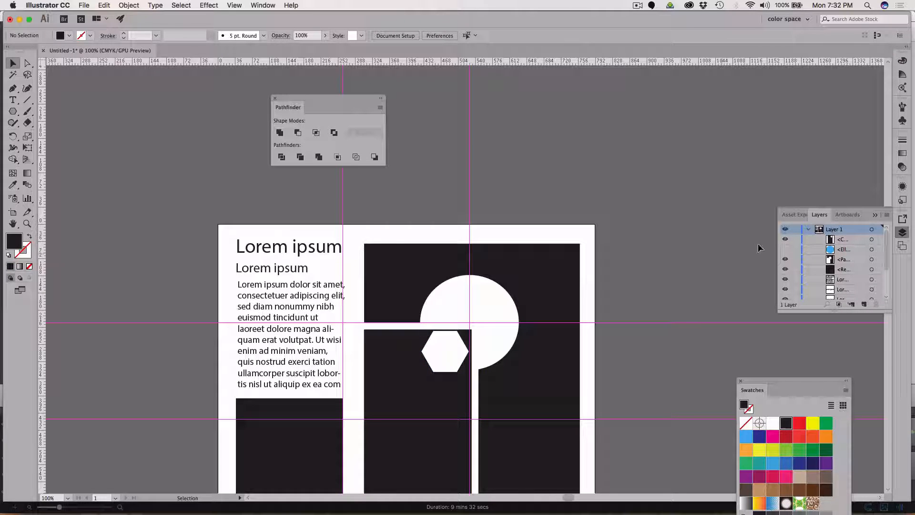
left_click(786, 249)
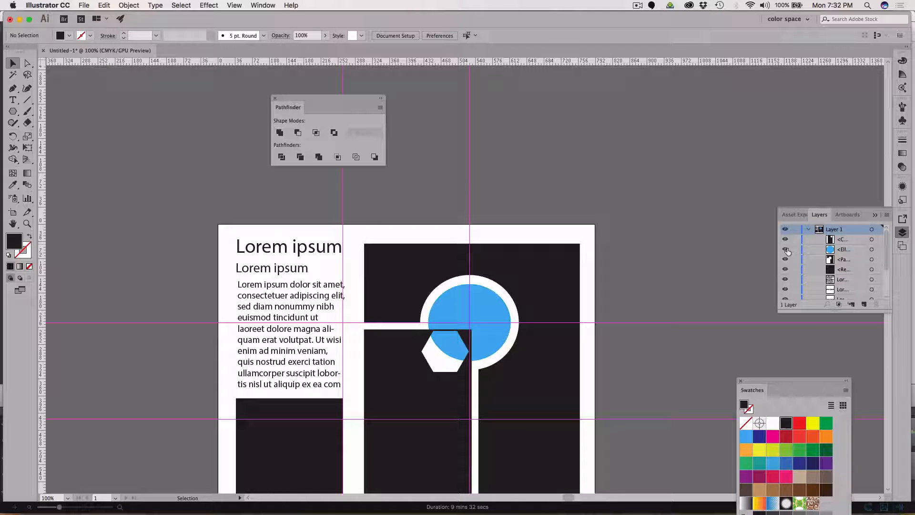
scroll(593, 286, "down", 4)
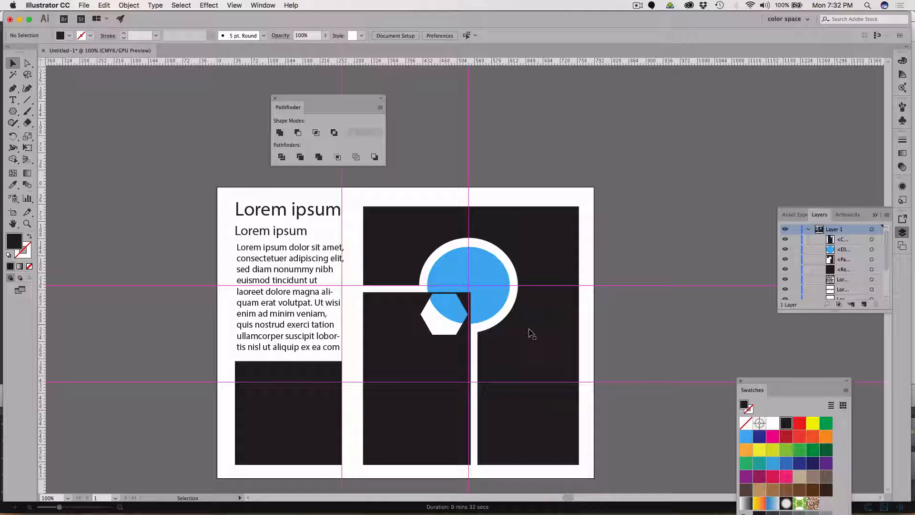
Draw a small black polygon about 12.9 by 14.4 pt on the empty canvas outside the artboard, above and left of it.
left_click(312, 410)
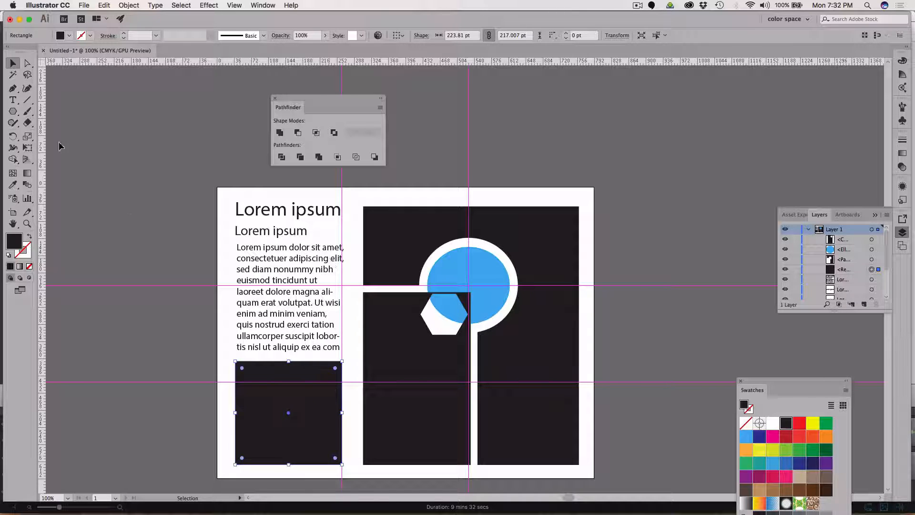
left_click(13, 111)
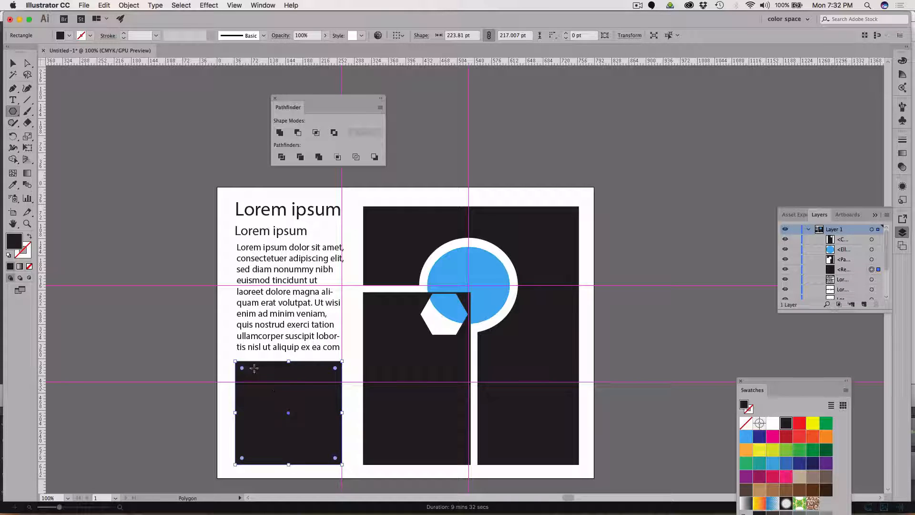
mouse_move(236, 362)
left_mouse_down()
mouse_move(258, 382)
mouse_move(236, 361)
left_mouse_up()
left_click_drag(85, 149, 88, 146)
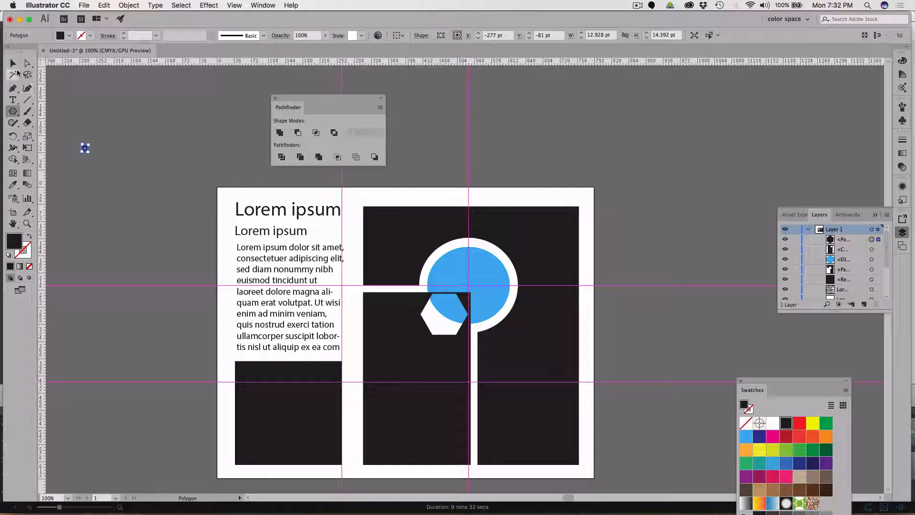
left_click(14, 63)
left_click(80, 119)
Save the document as "mood board layout.ai" in the images folder with the Illustrator CC version options.
key("super+s")
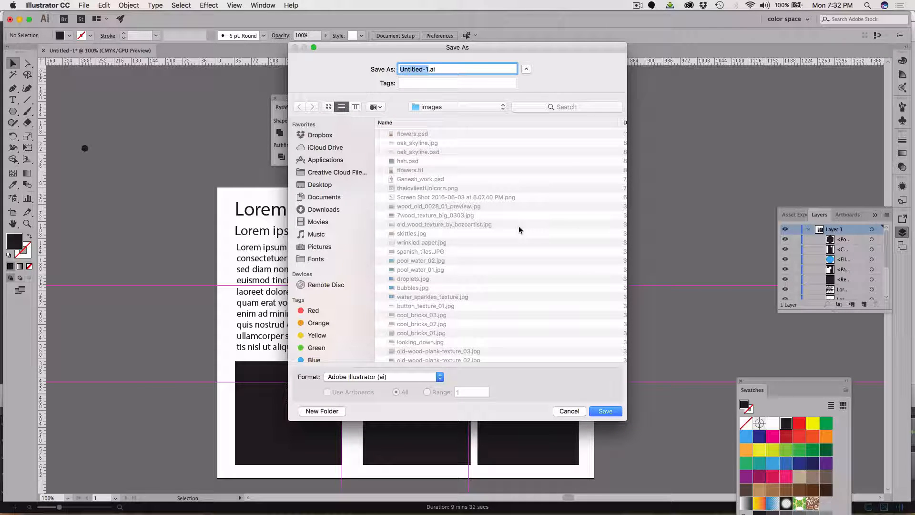
type("moo")
type("d board ")
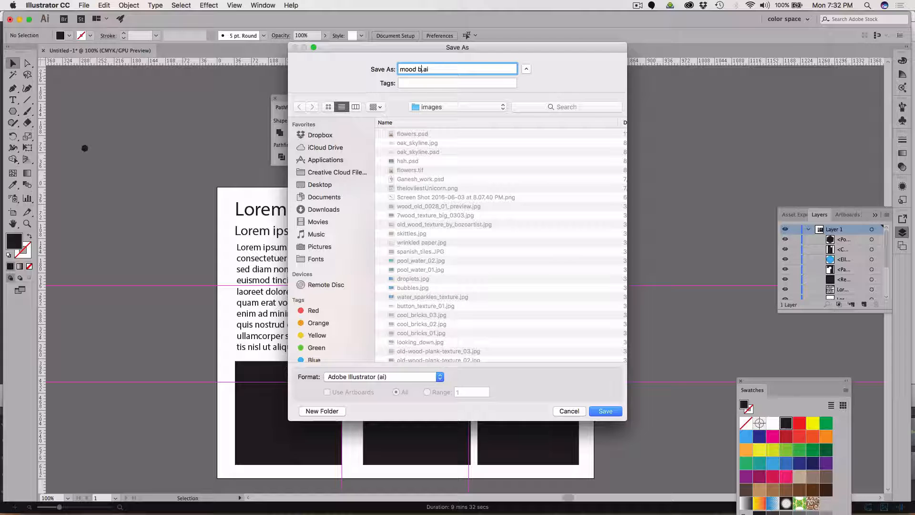
type("lay")
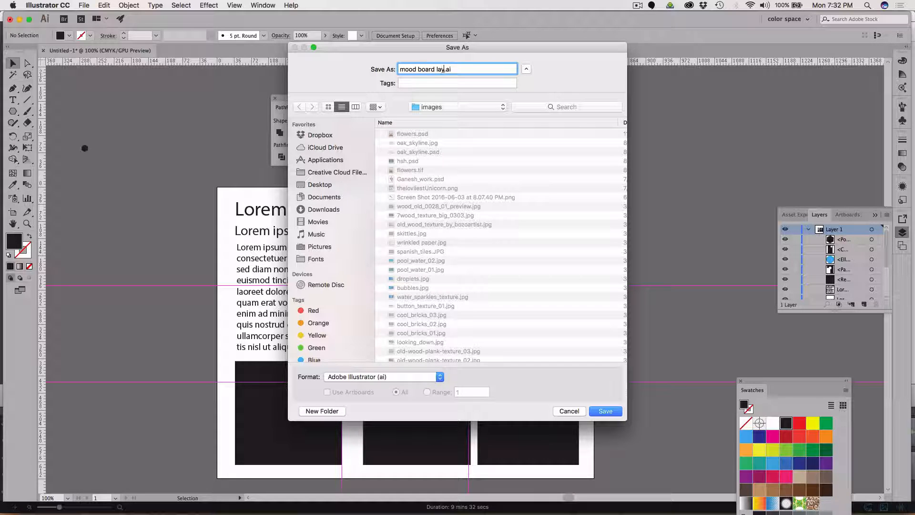
type("out")
left_click(605, 411)
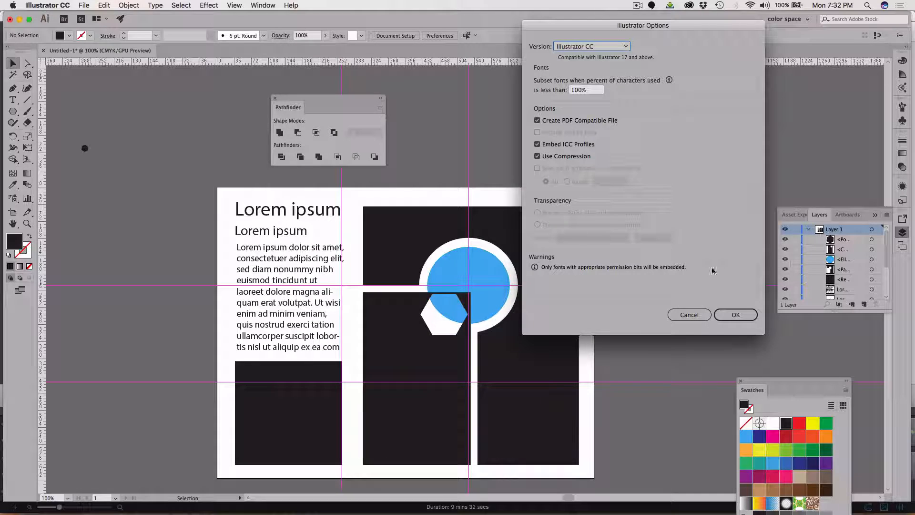
left_click(736, 316)
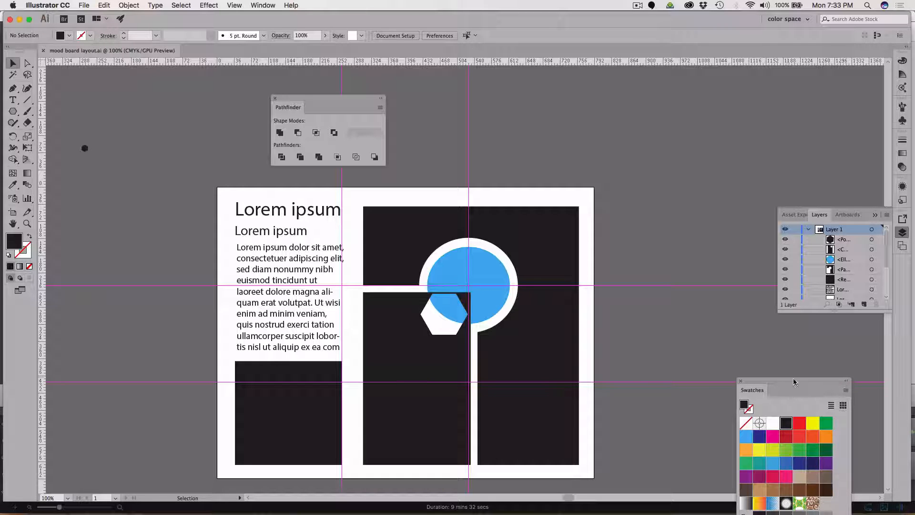
Set the font of the large "Lorem ipsum" heading to Parents Suck.
left_click_drag(785, 379, 833, 318)
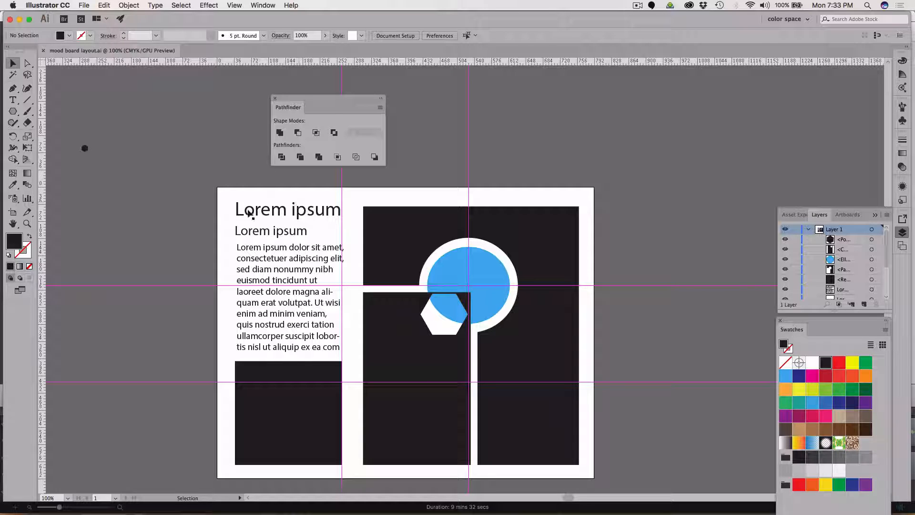
left_click(11, 100)
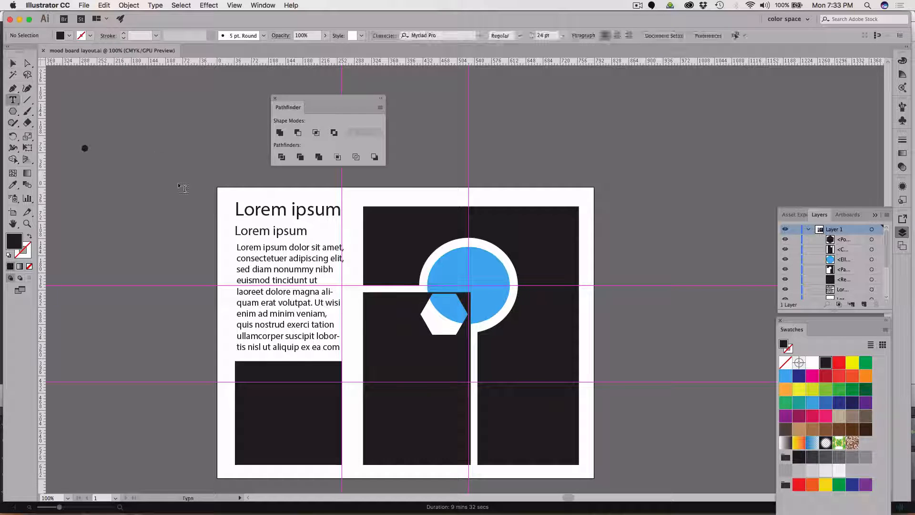
double_click(252, 208)
triple_click(251, 207)
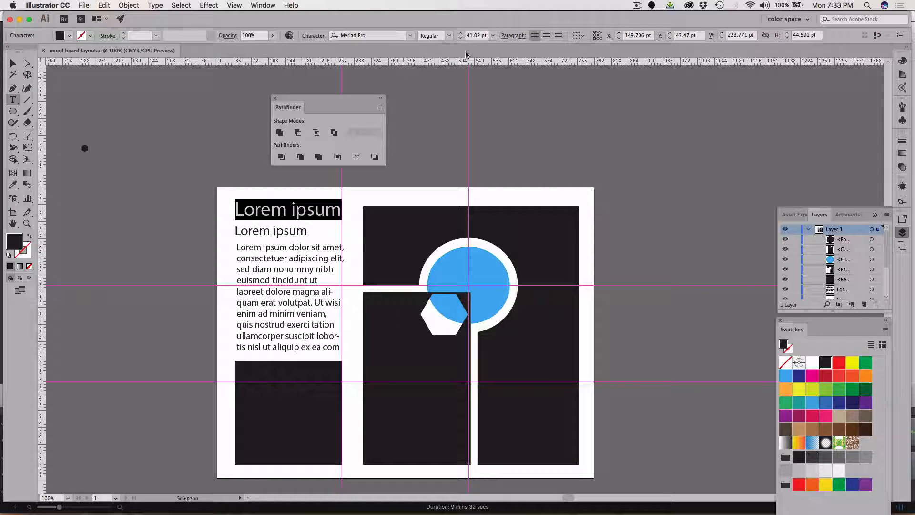
left_click(410, 36)
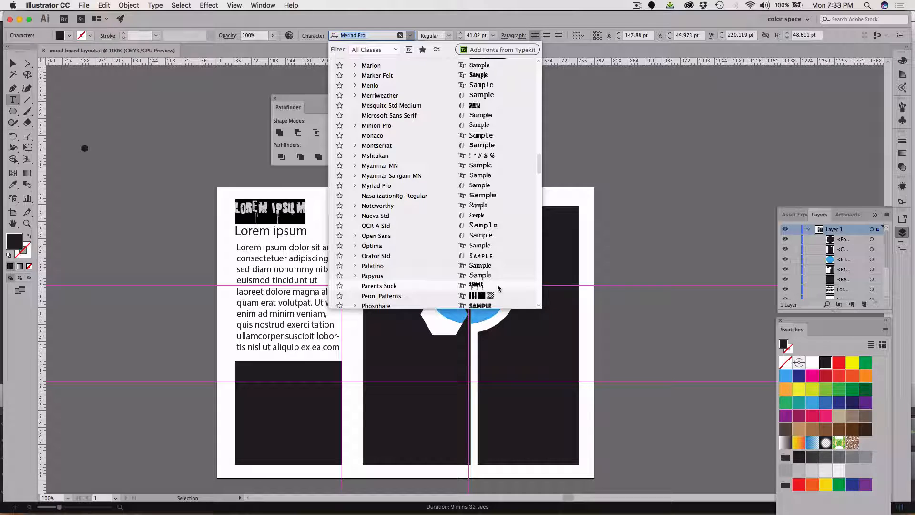
left_click(498, 286)
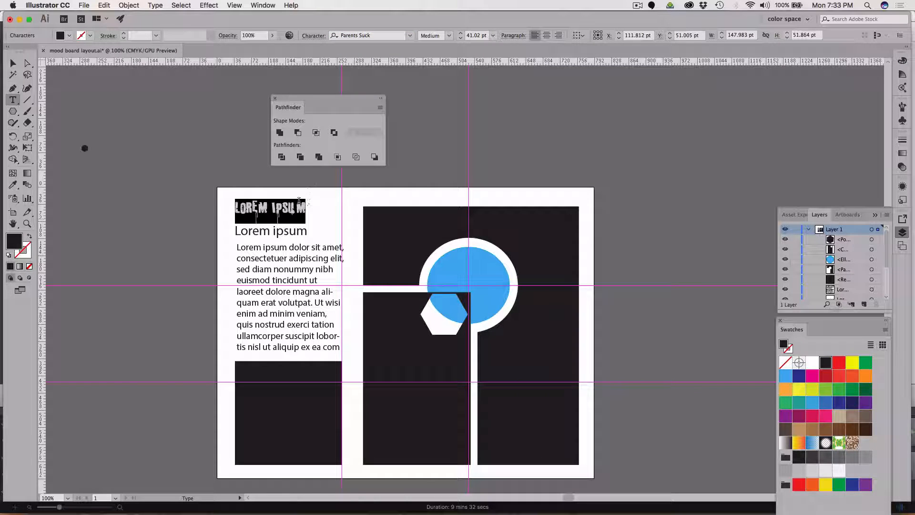
double_click(304, 231)
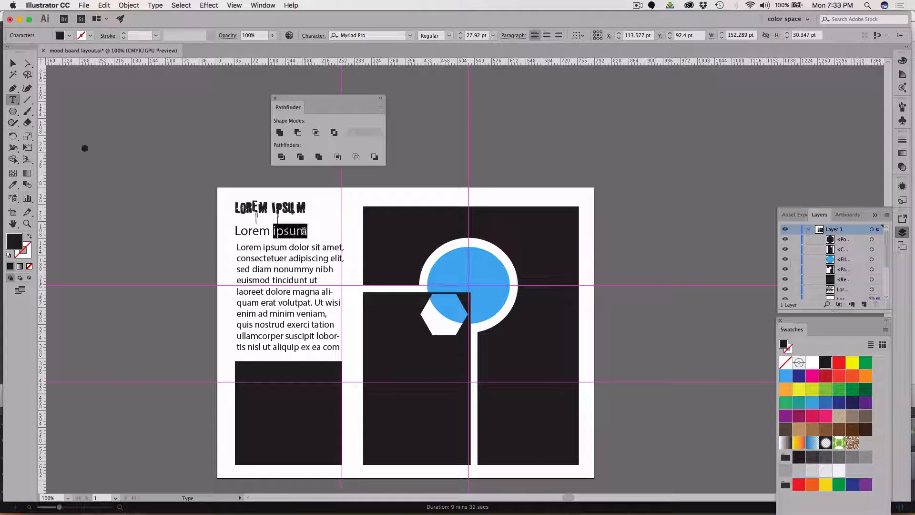
left_click_drag(307, 231, 234, 231)
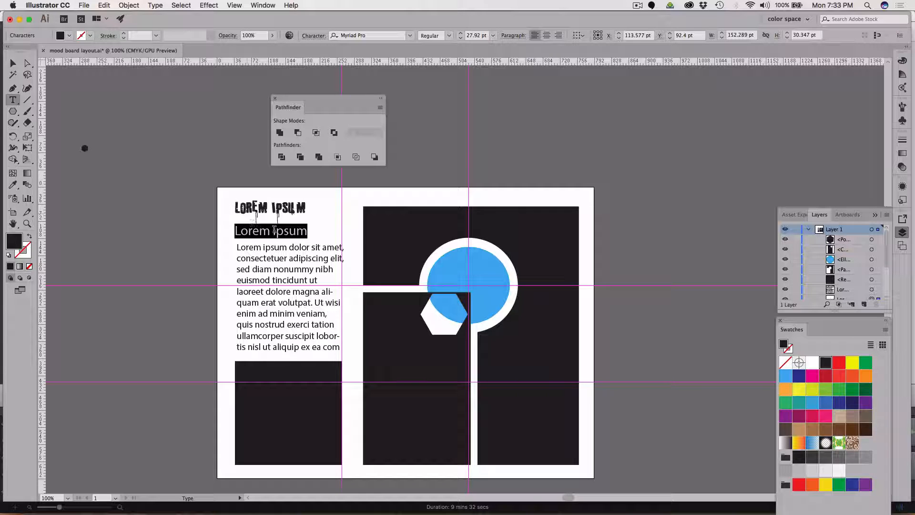
left_click(303, 233)
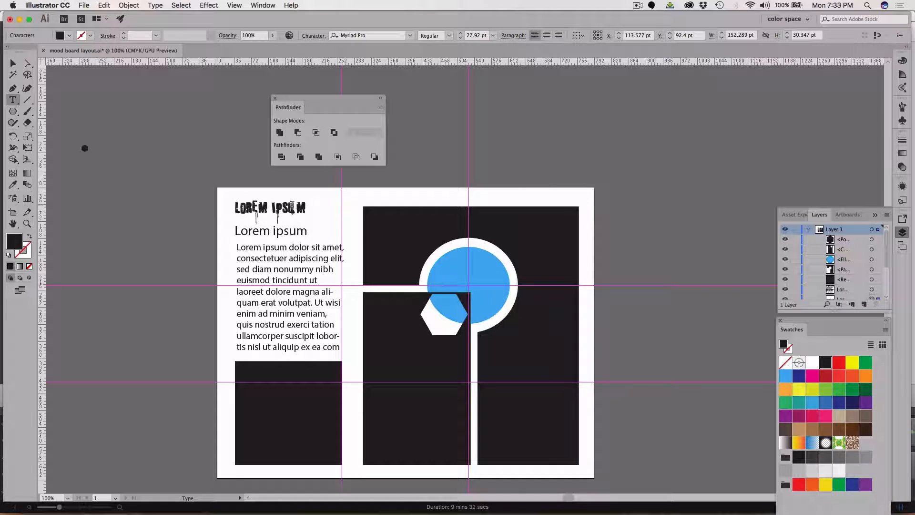
double_click(299, 232)
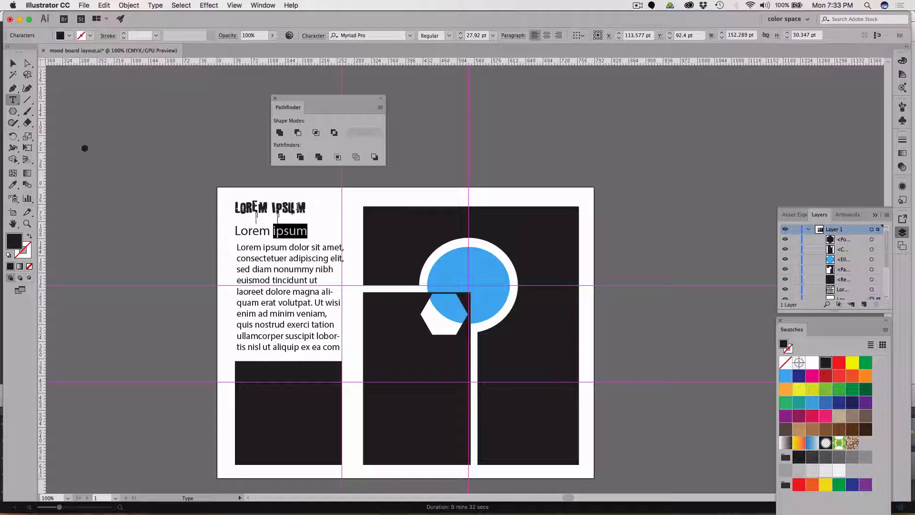
Set the font size of the large "Lorem ipsum" heading to 60 pt and leave nothing selected.
double_click(298, 206)
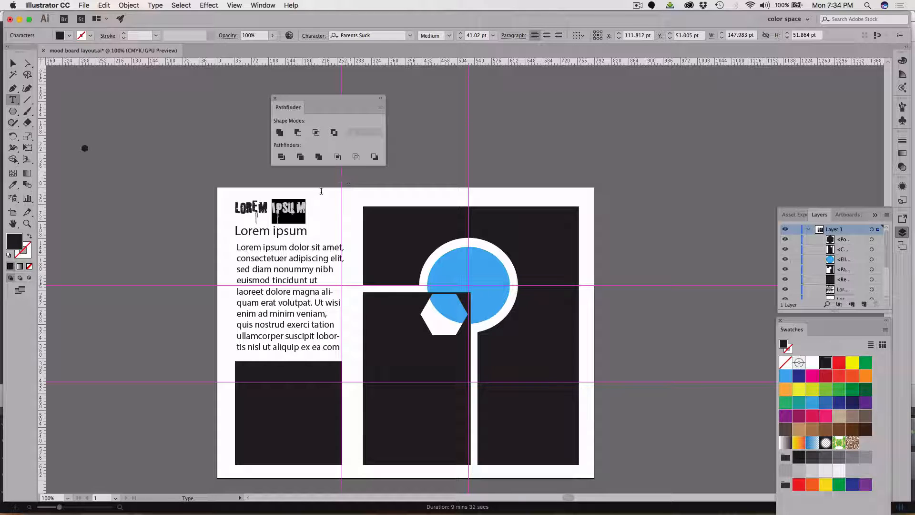
left_click_drag(307, 210, 222, 200)
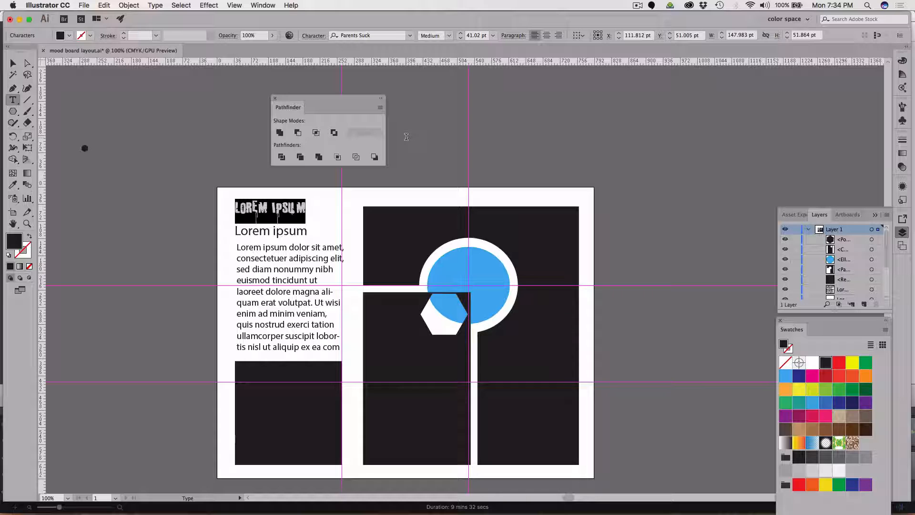
left_click(493, 35)
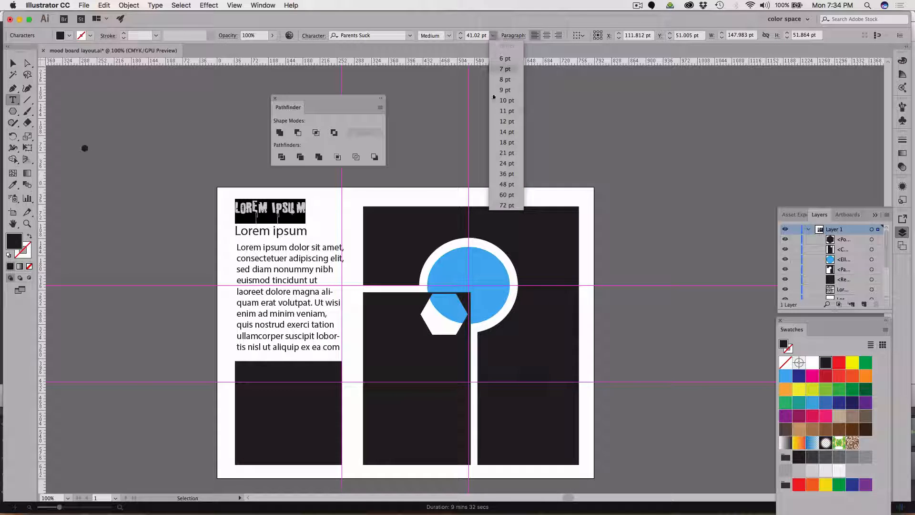
left_click(510, 195)
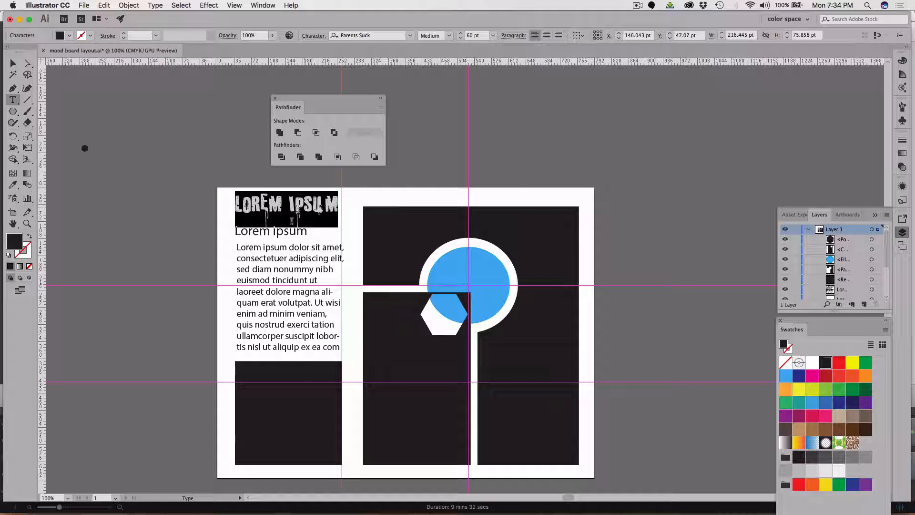
left_click(291, 230)
left_click(13, 63)
left_click(123, 113)
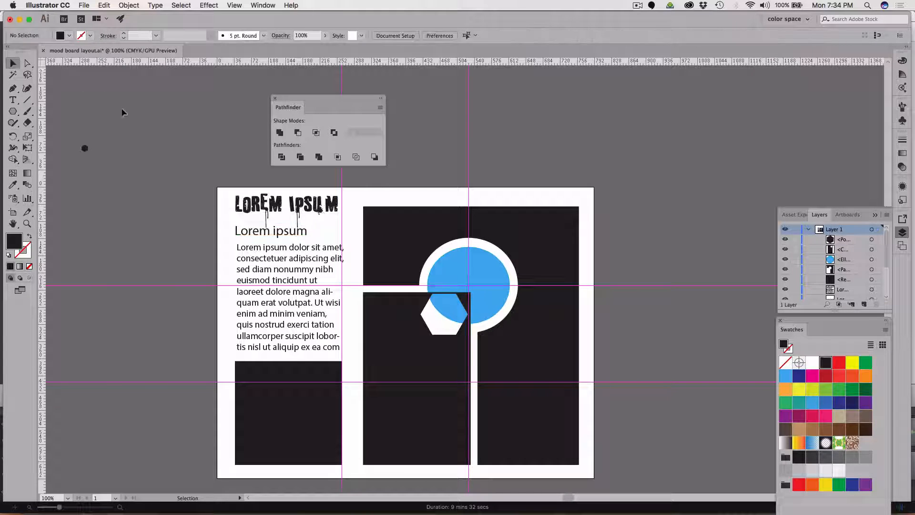